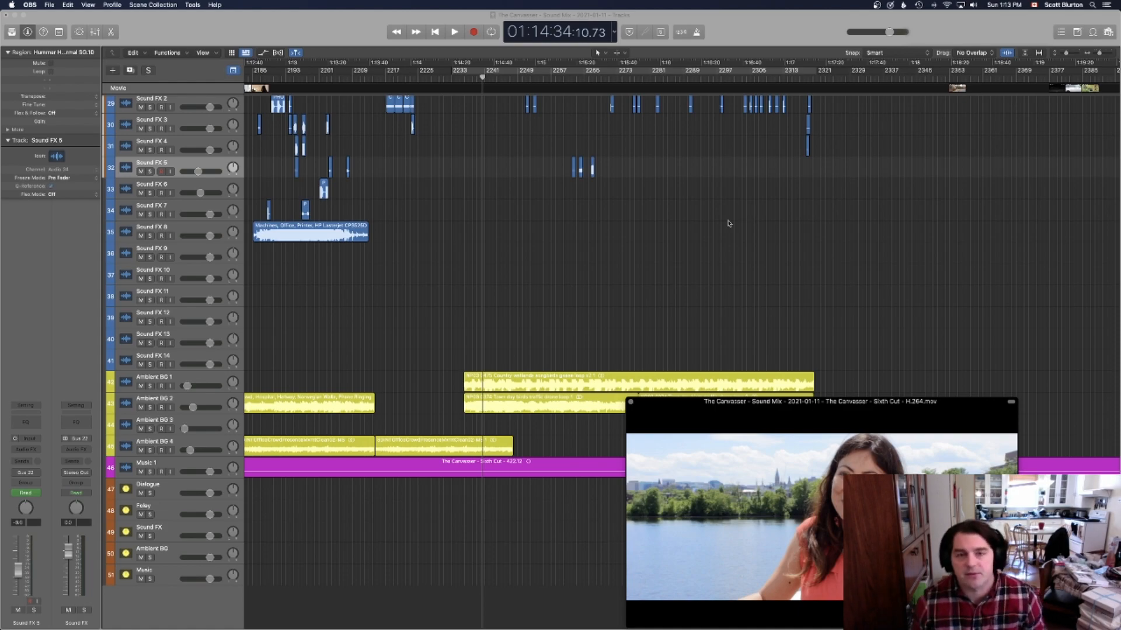
Set a cycle range over the office scene and place the playhead at its start, at 01:12:35.
scroll(358, 290, "up", 5)
scroll(358, 290, "left", 3)
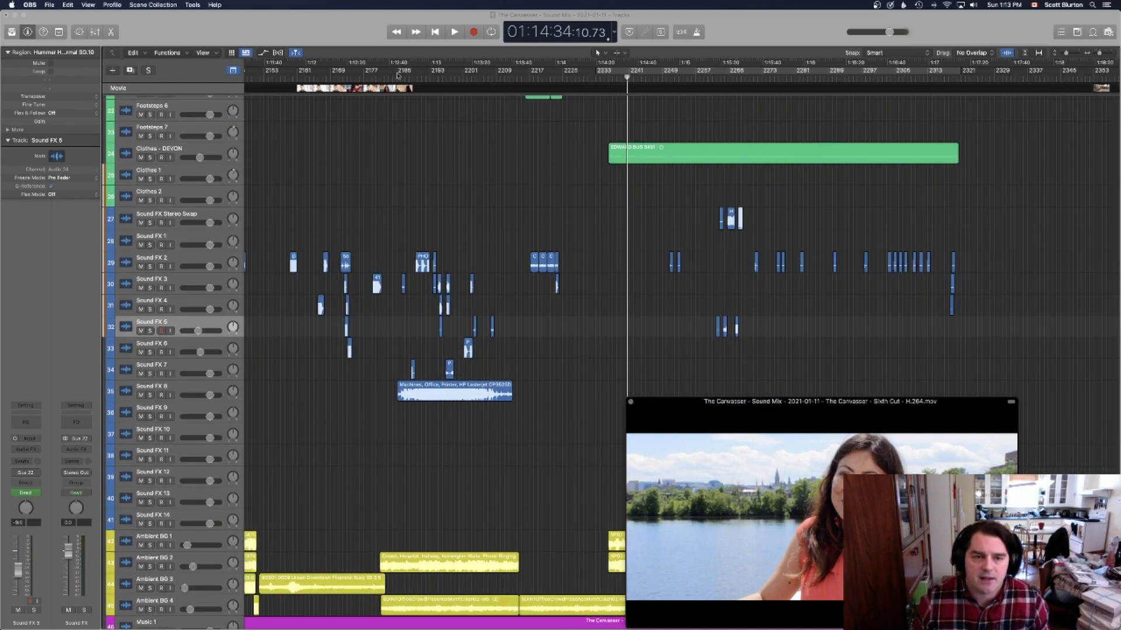
left_click_drag(367, 71, 572, 82)
left_click_drag(415, 78, 380, 70)
Select the EDWARD - SHOES 1 track and look over the footsteps, clothes and sound FX tracks.
scroll(351, 320, "down", 1)
scroll(350, 320, "up", 15)
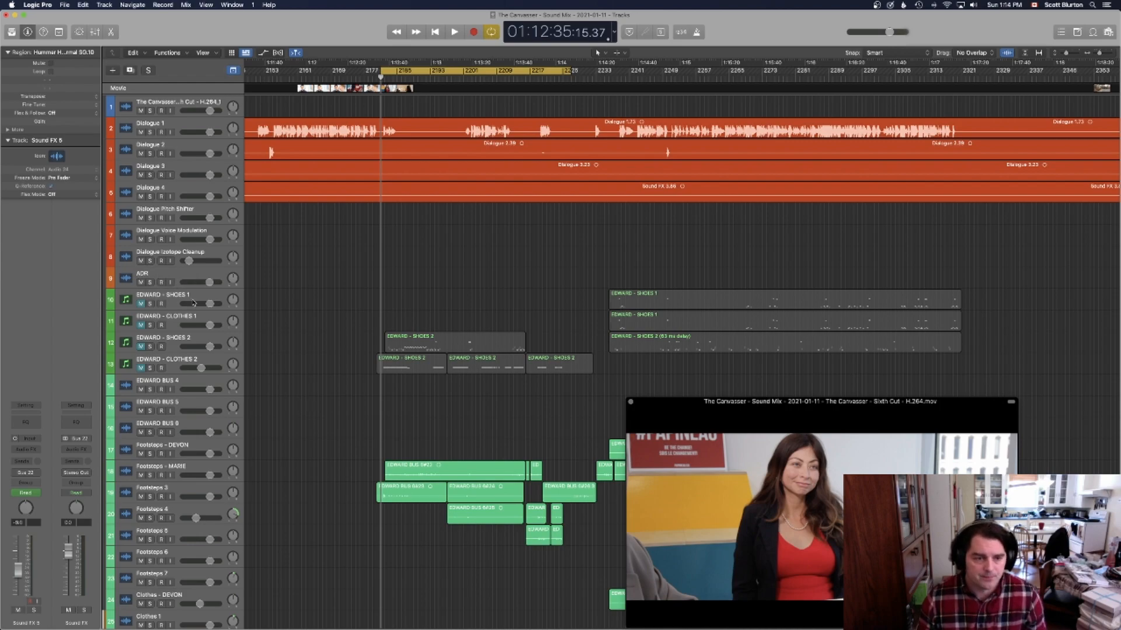
scroll(195, 303, "down", 1)
left_click(180, 271)
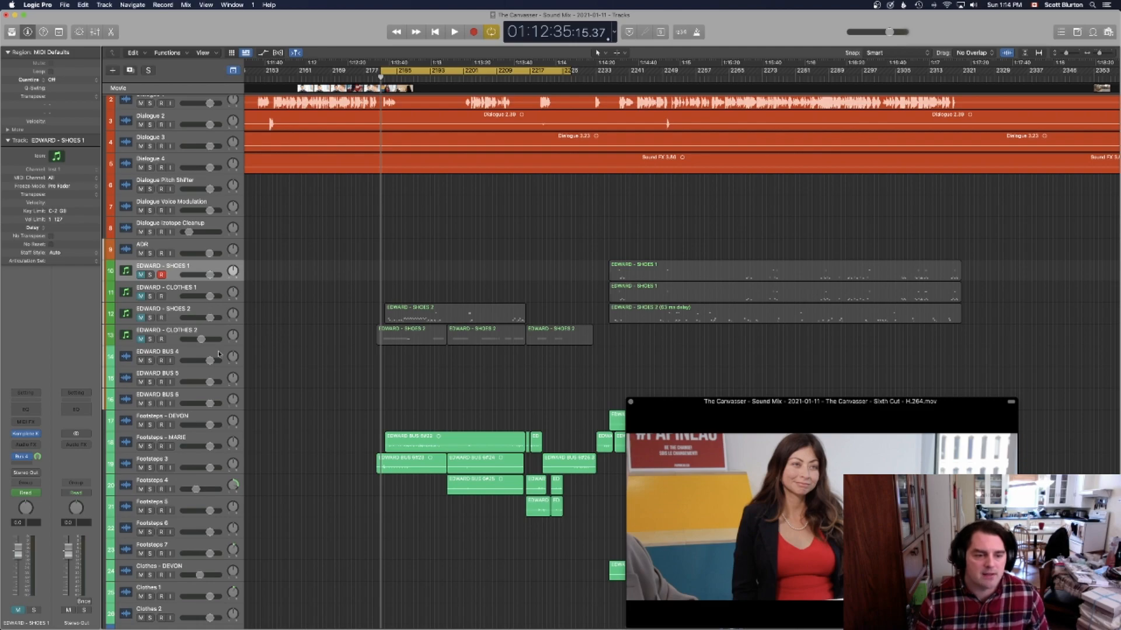
scroll(221, 331, "down", 10)
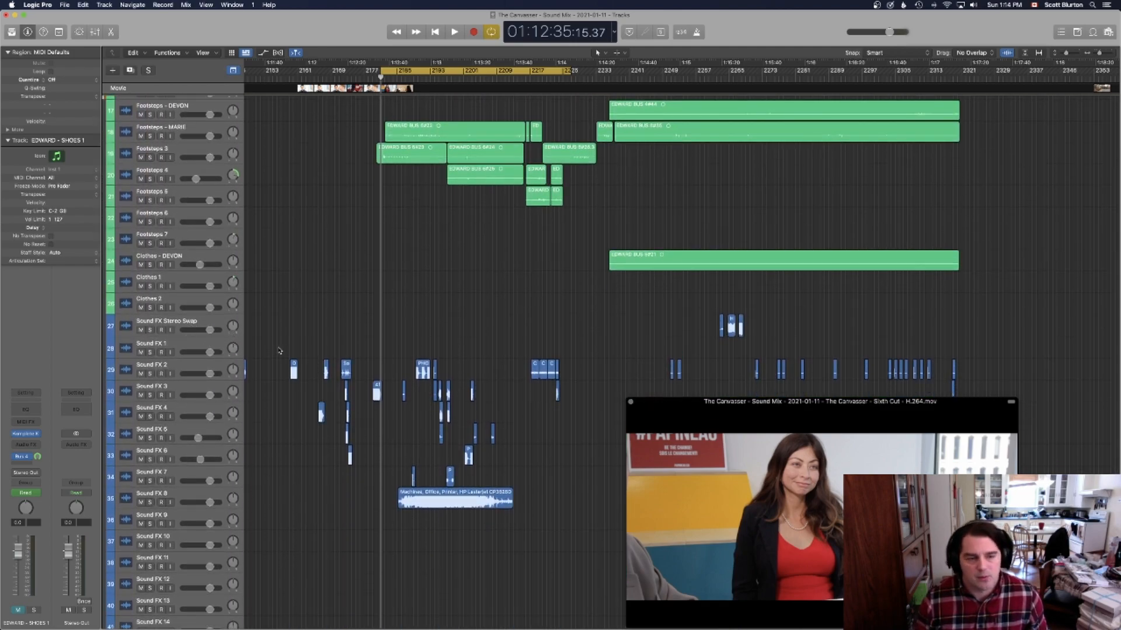
scroll(278, 351, "down", 3)
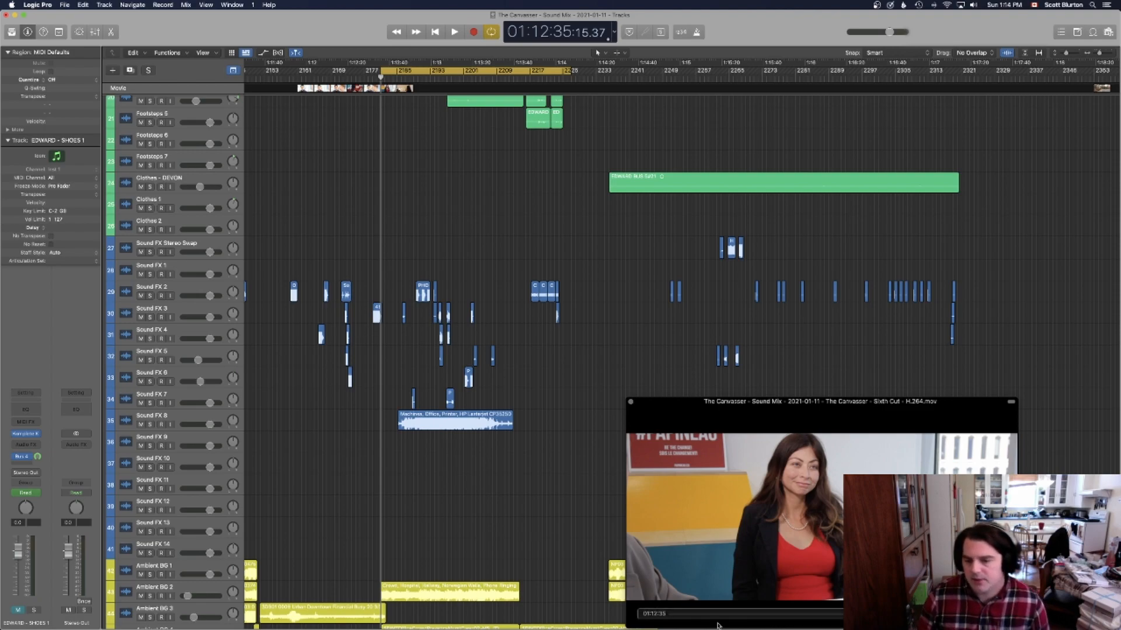
Switch to Soundly, list the 3DS01 Urban USA sounds and collapse the Boom Basics library.
mouse_move(738, 613)
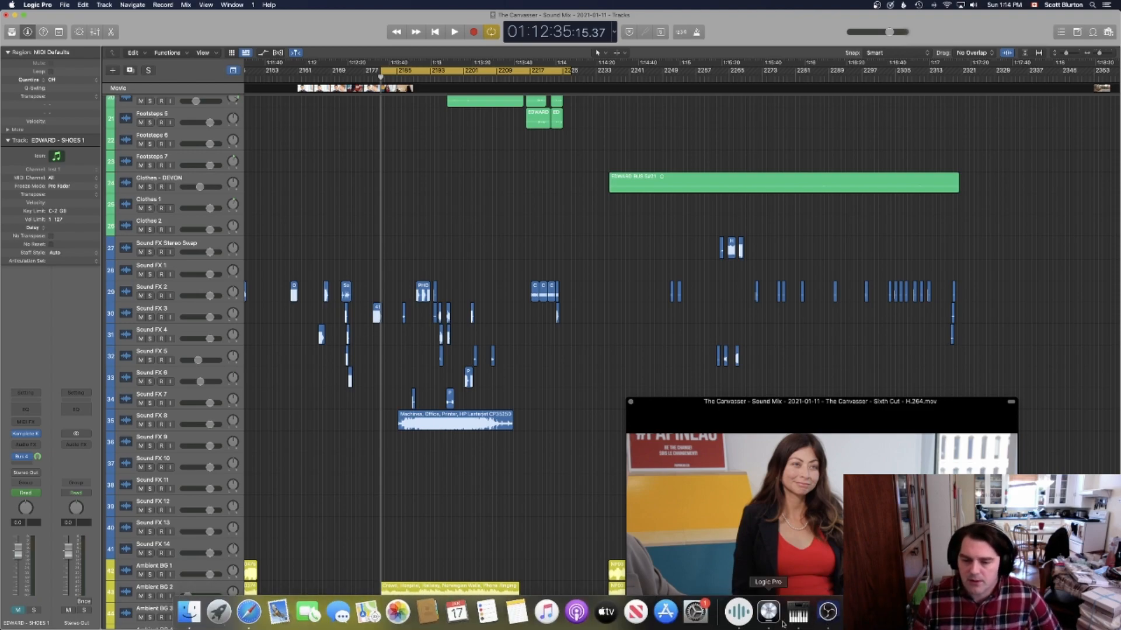
left_click(745, 623)
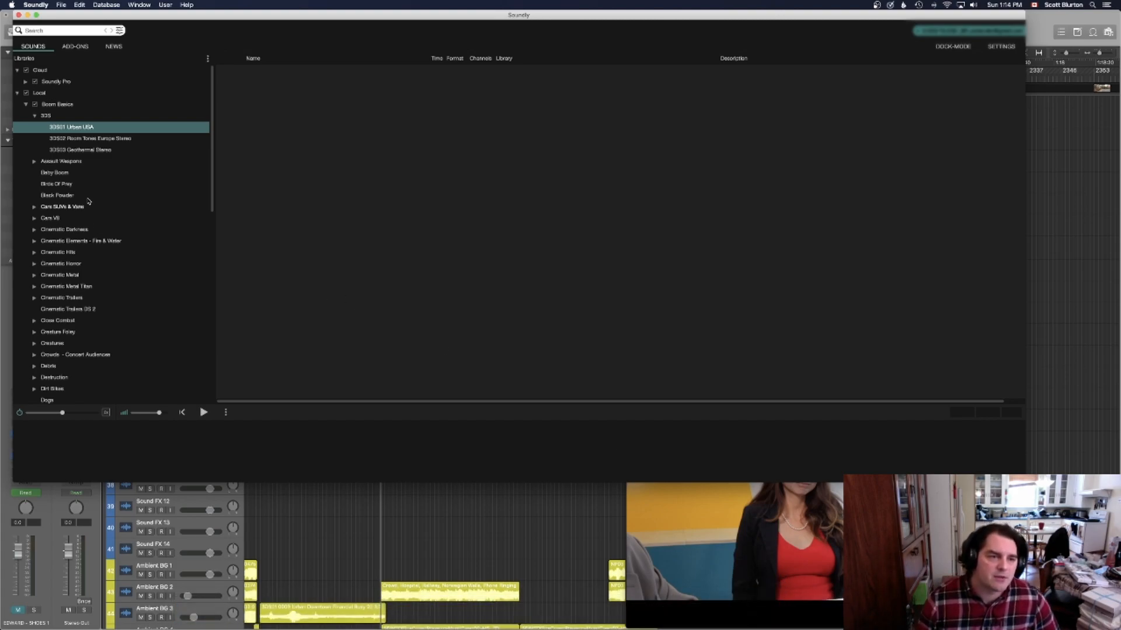
left_click(73, 129)
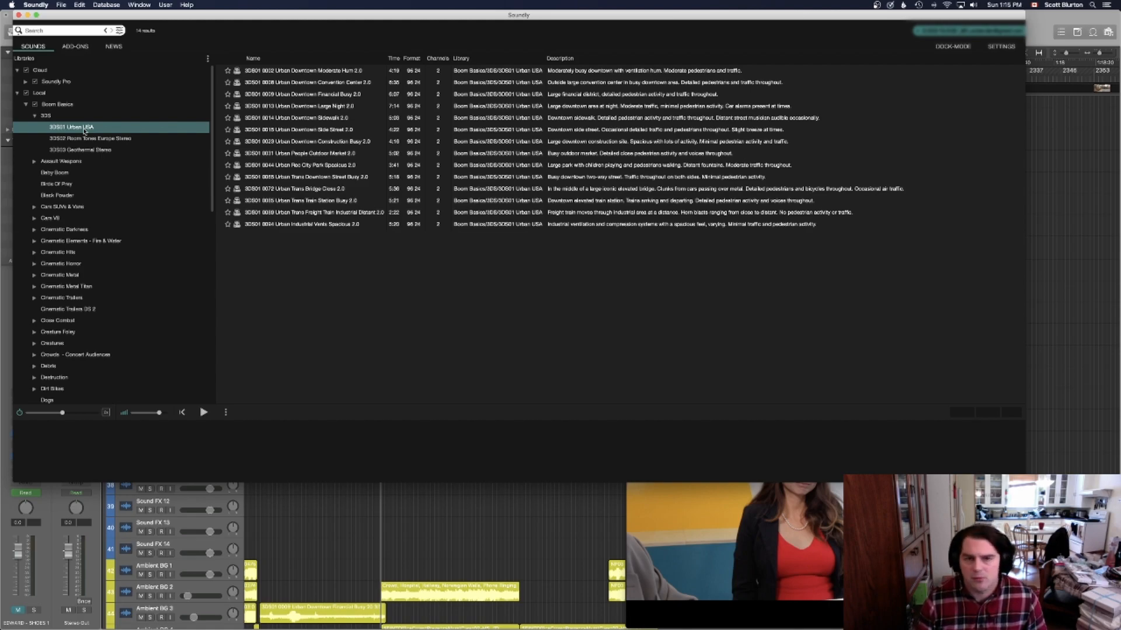
left_click(32, 116)
left_click(25, 103)
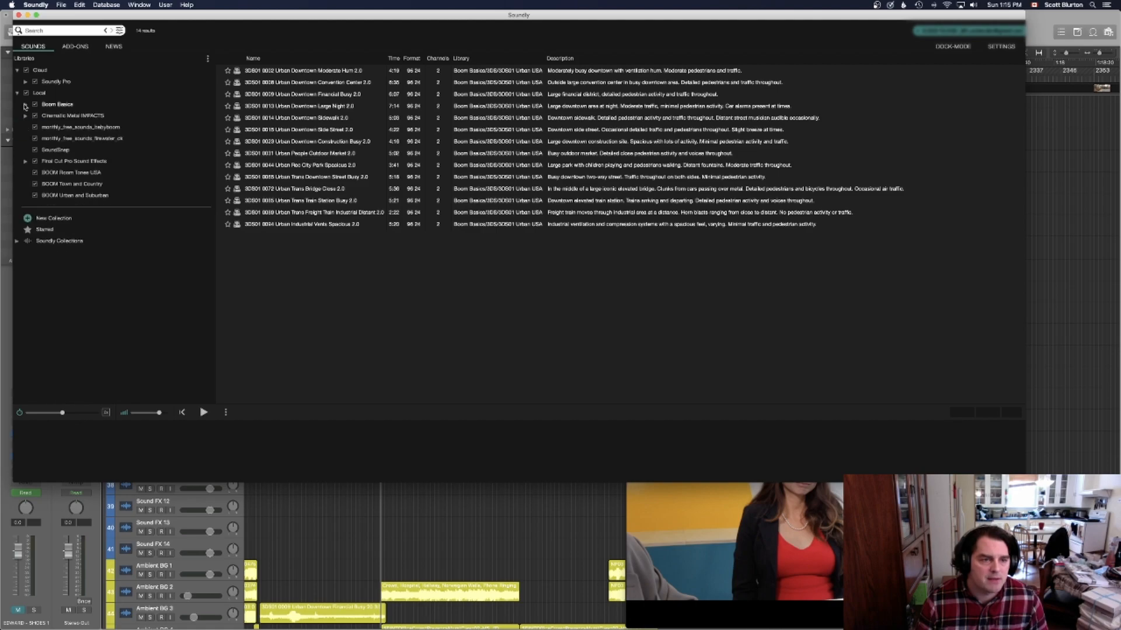
Browse the local BOOM Room Tones USA, BOOM Town and Country, and BOOM Urban and Suburban libraries.
left_click(82, 175)
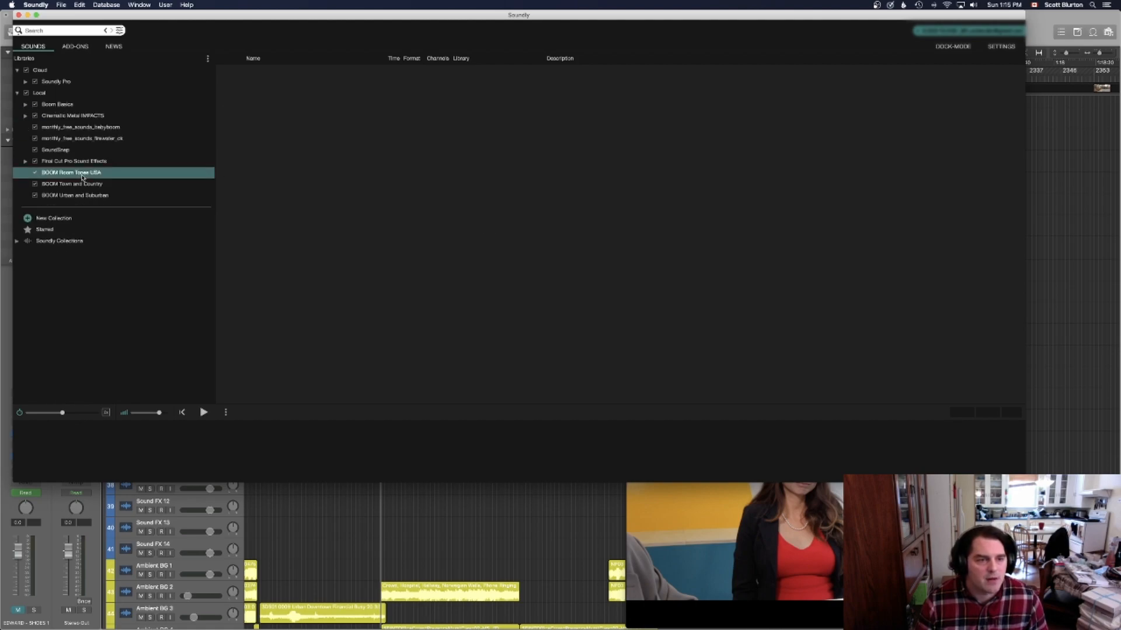
left_click(83, 184)
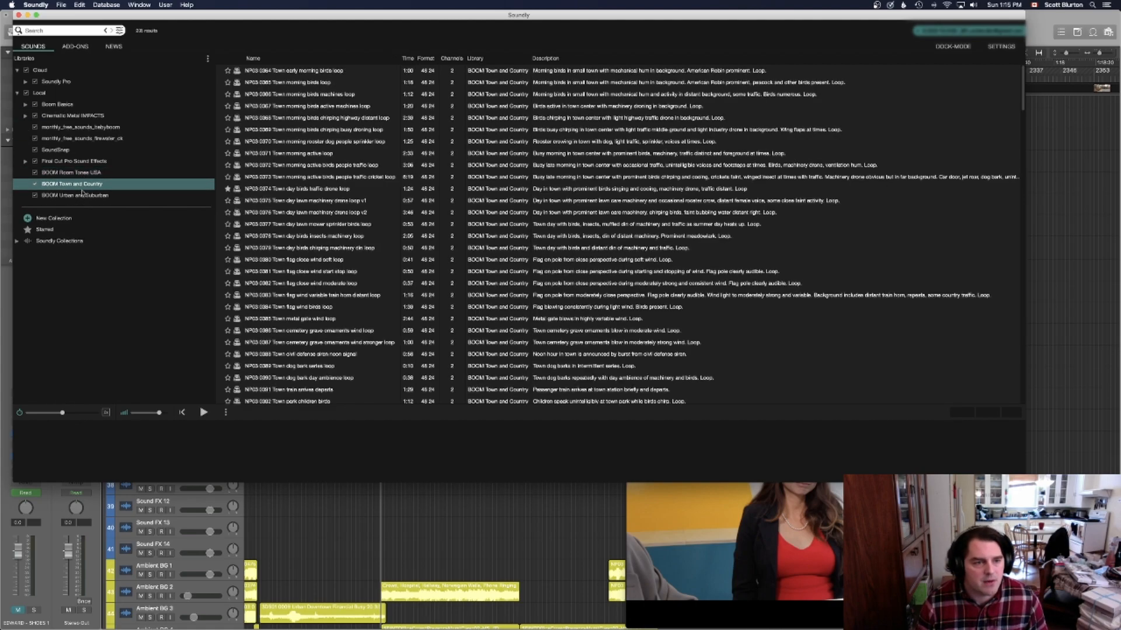
left_click(83, 197)
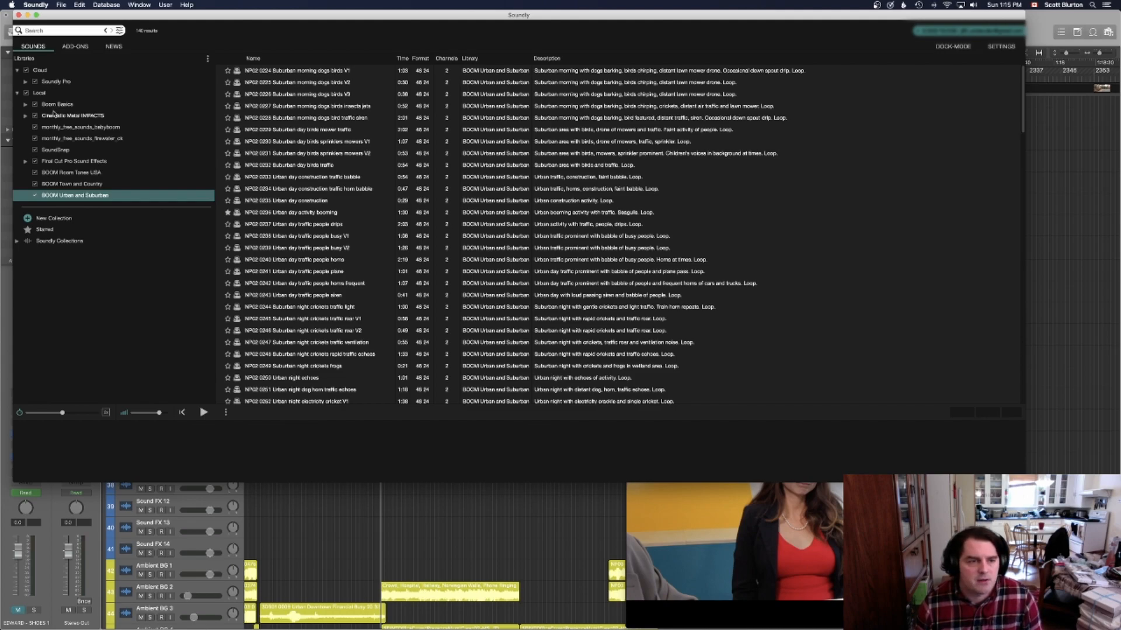
Audition the sound "NP02 0238 Urban day traffic people busy V1" and raise its playback pitch.
left_click(336, 236)
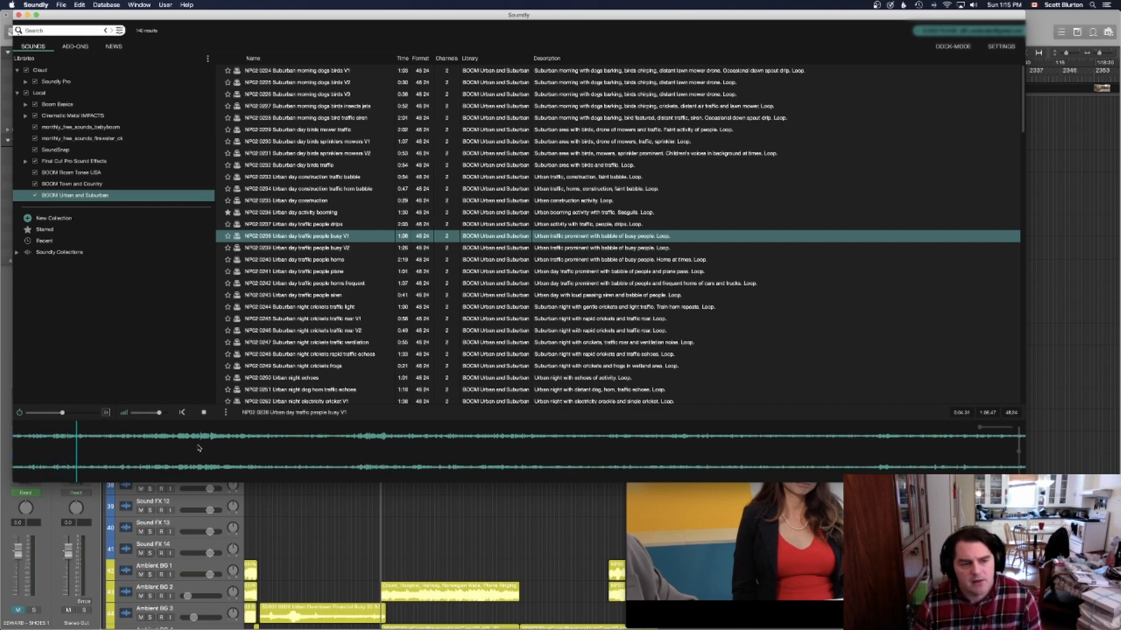
left_click(204, 413)
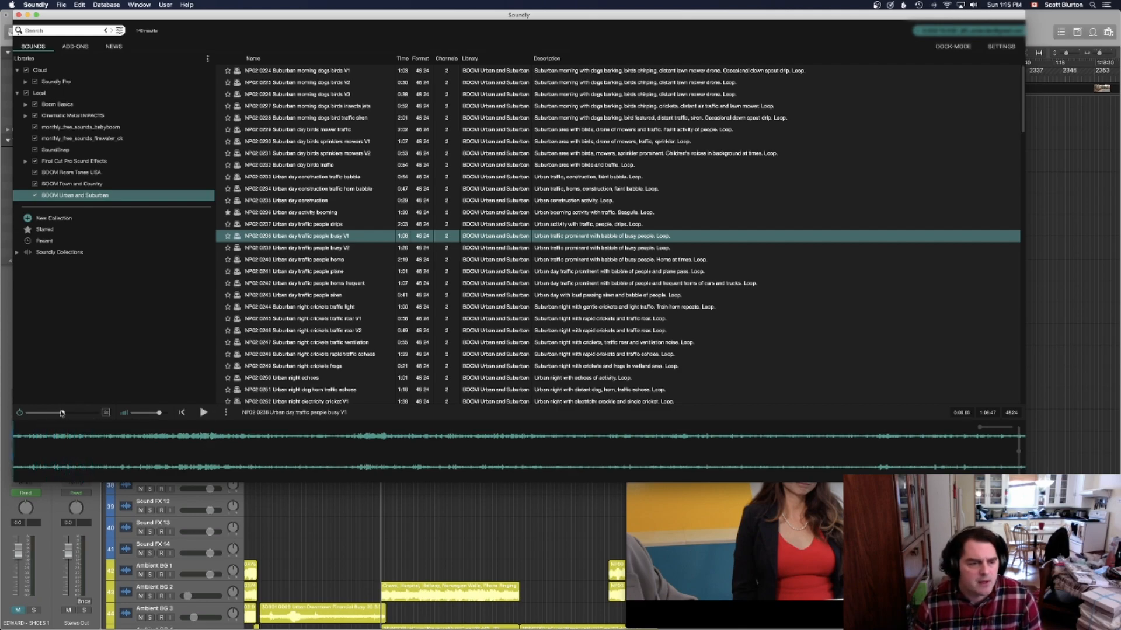
left_click_drag(62, 413, 85, 414)
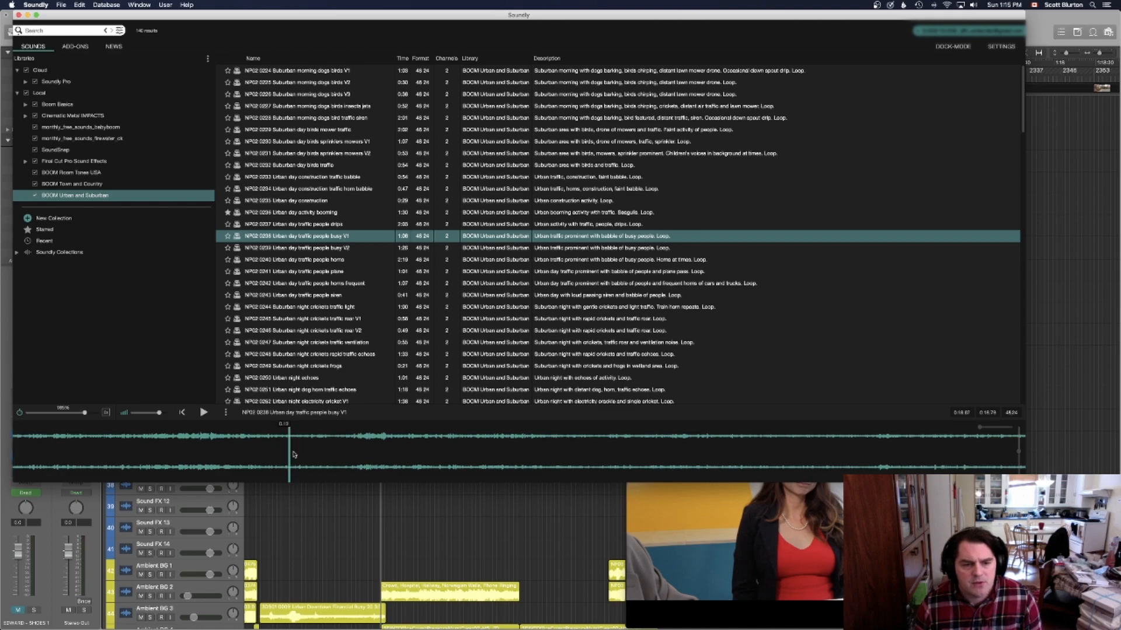
Mark the section from about 0:19 to 0:44 on the sound's waveform and switch back to Logic Pro.
left_click_drag(289, 462, 662, 461)
left_click_drag(525, 458, 465, 467)
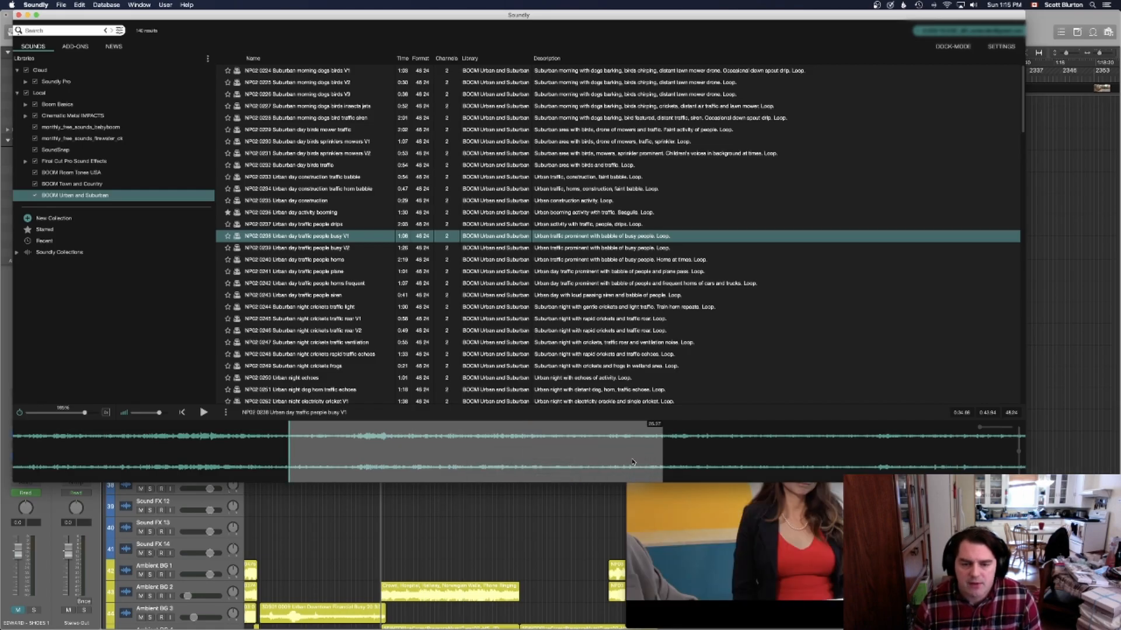
key("super+Tab")
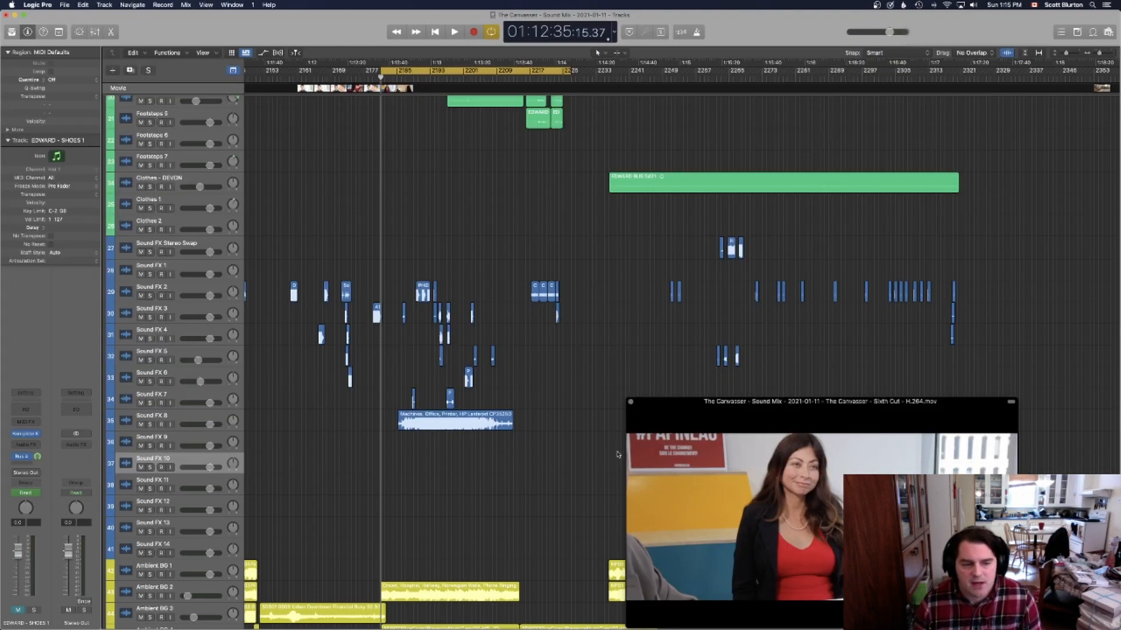
View the Soundsnap sound effects site in Safari and return to Logic Pro.
key("super+Tab")
key("super+Tab")
key("super+Tab")
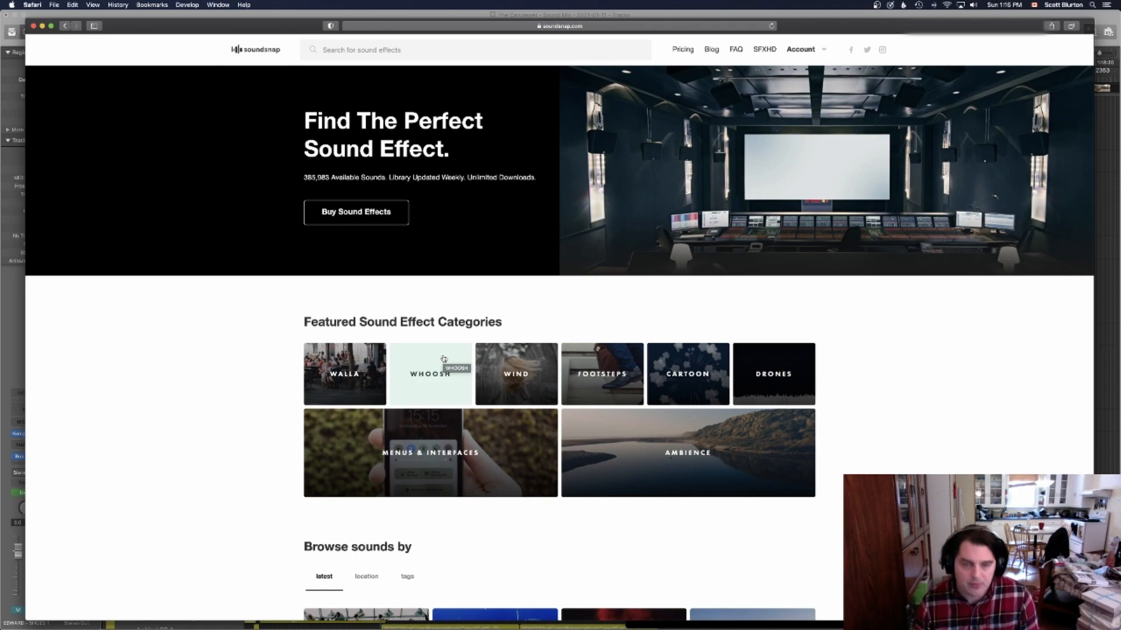
key("super+Tab")
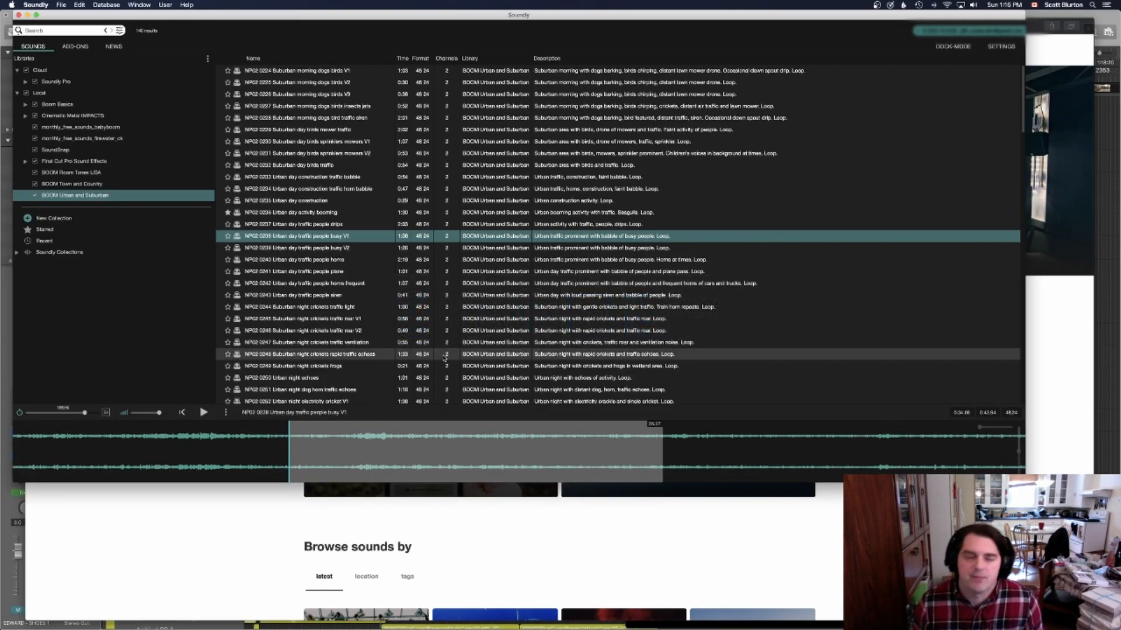
key("super+Tab")
key("super+Tab")
Look over the Ambient BG and group tracks and extend the cycle range's start slightly earlier.
scroll(464, 471, "down", 5)
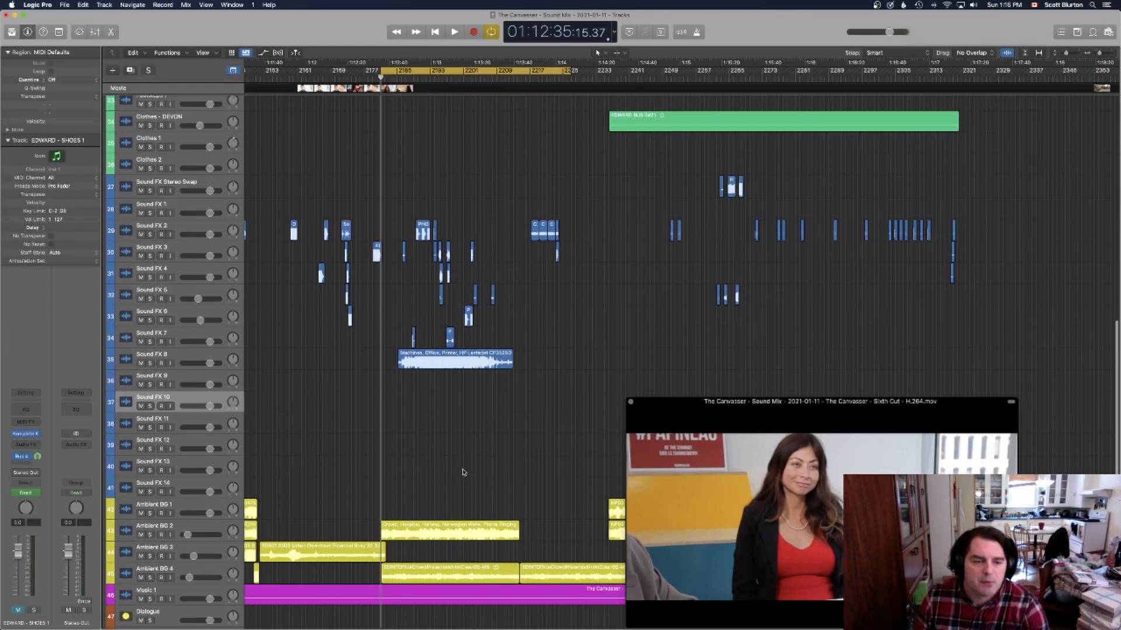
scroll(464, 472, "down", 3)
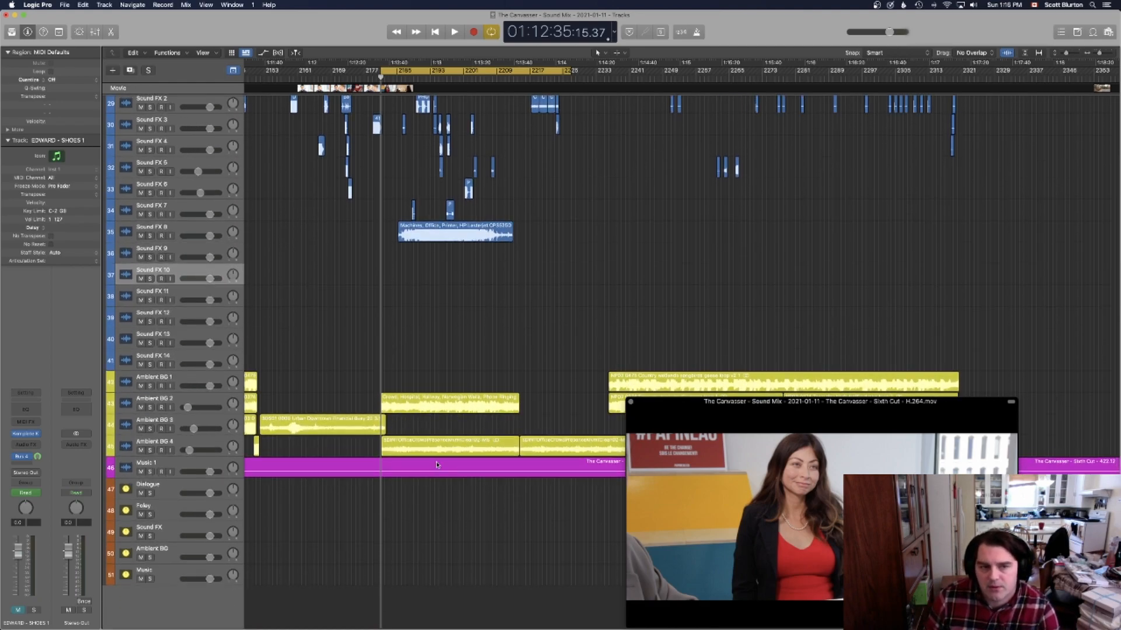
left_click_drag(381, 71, 374, 72)
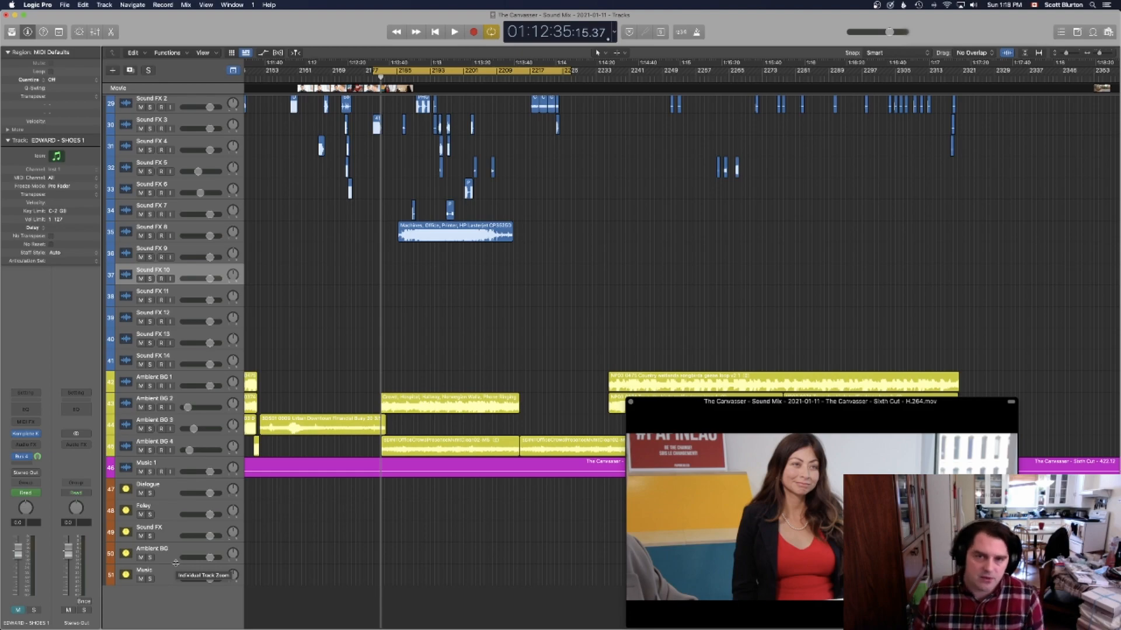
Review the dialogue, foley and sound FX tracks in the arrangement and briefly show the mixer.
scroll(373, 317, "up", 10)
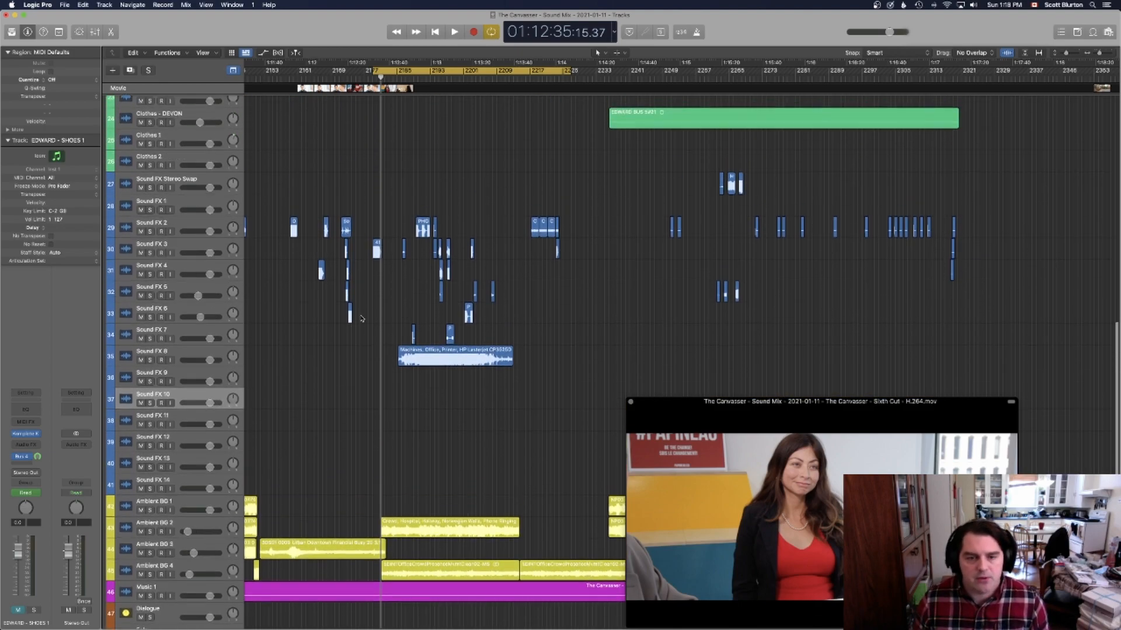
scroll(376, 317, "up", 12)
scroll(375, 316, "down", 6)
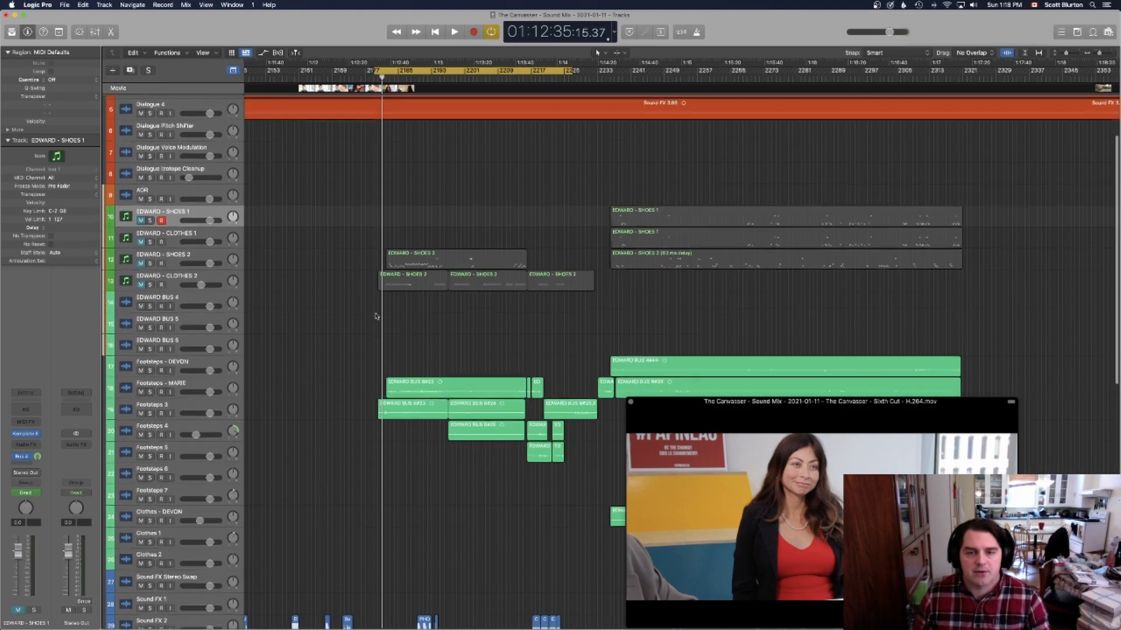
scroll(376, 316, "down", 1)
scroll(375, 316, "down", 13)
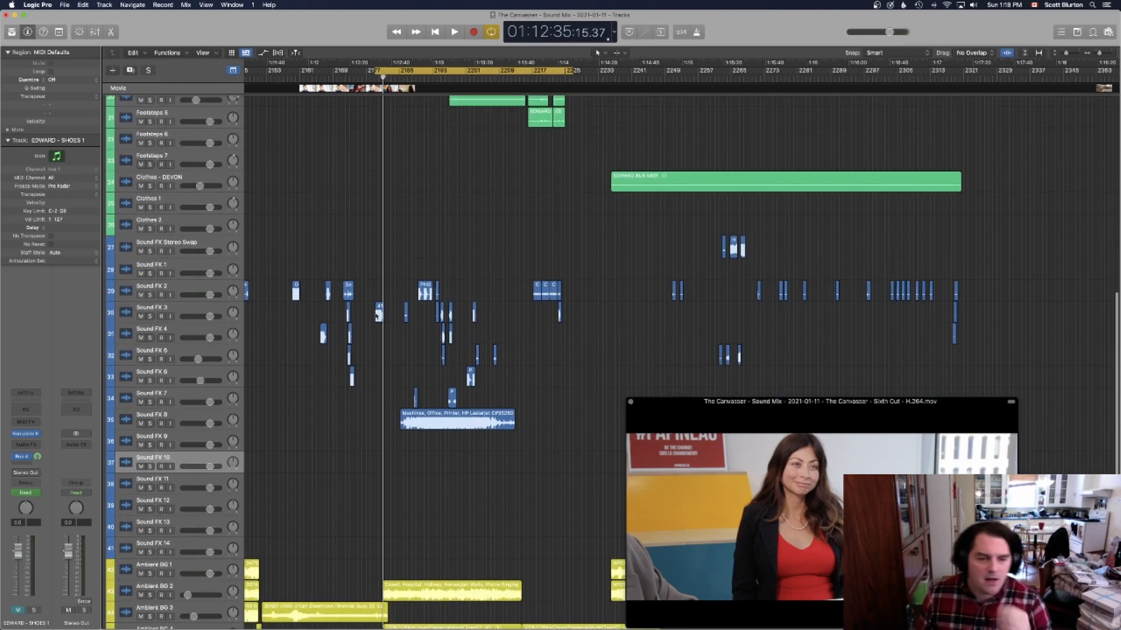
key("x")
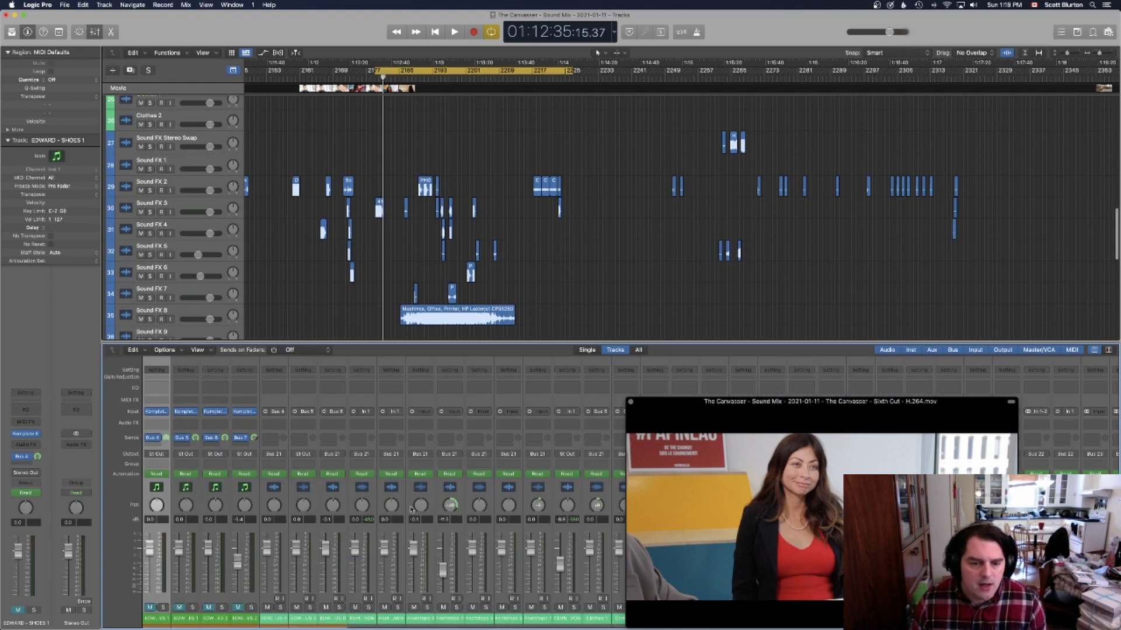
key("x")
Solo the Dialogue and Music group tracks, leaving the Foley group unsoloed.
scroll(151, 537, "down", 10)
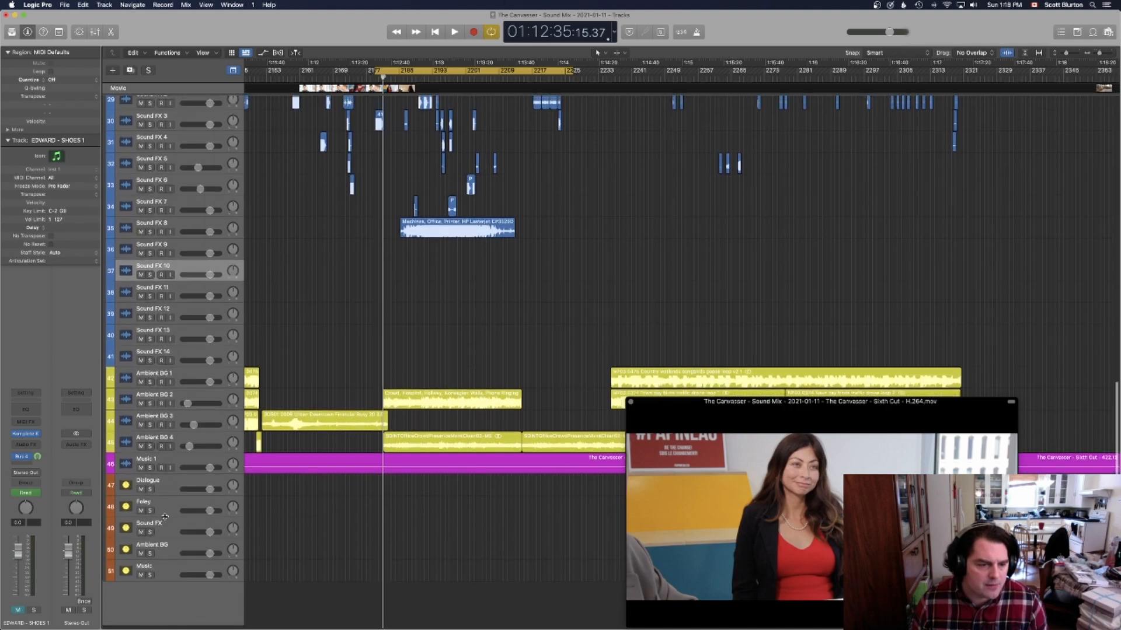
left_click(150, 515)
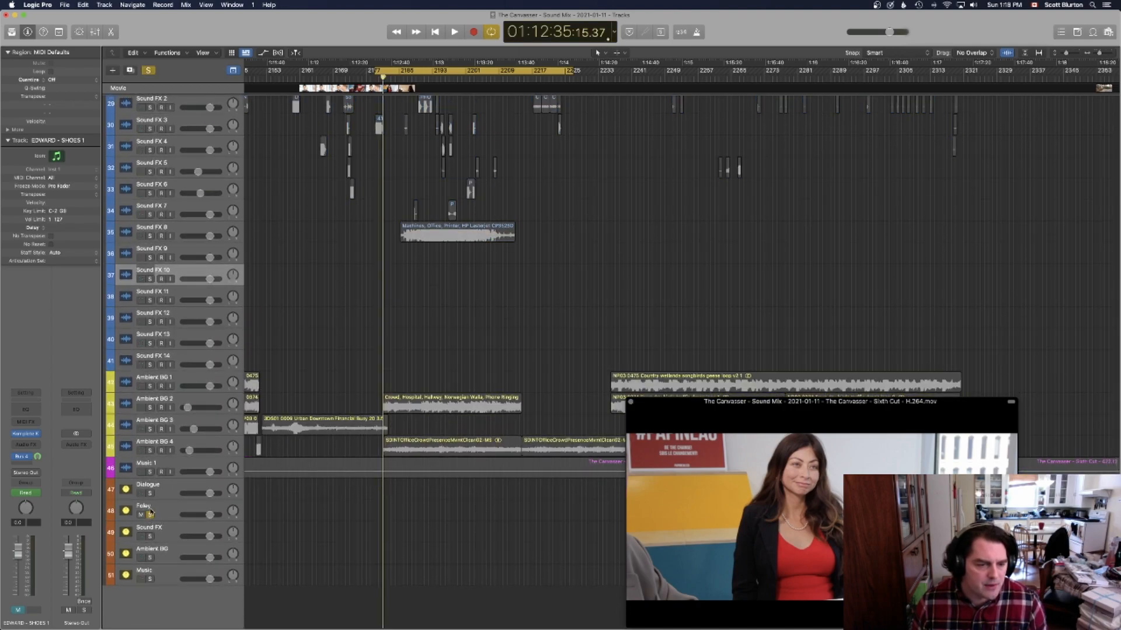
left_click(150, 515)
left_click(150, 493)
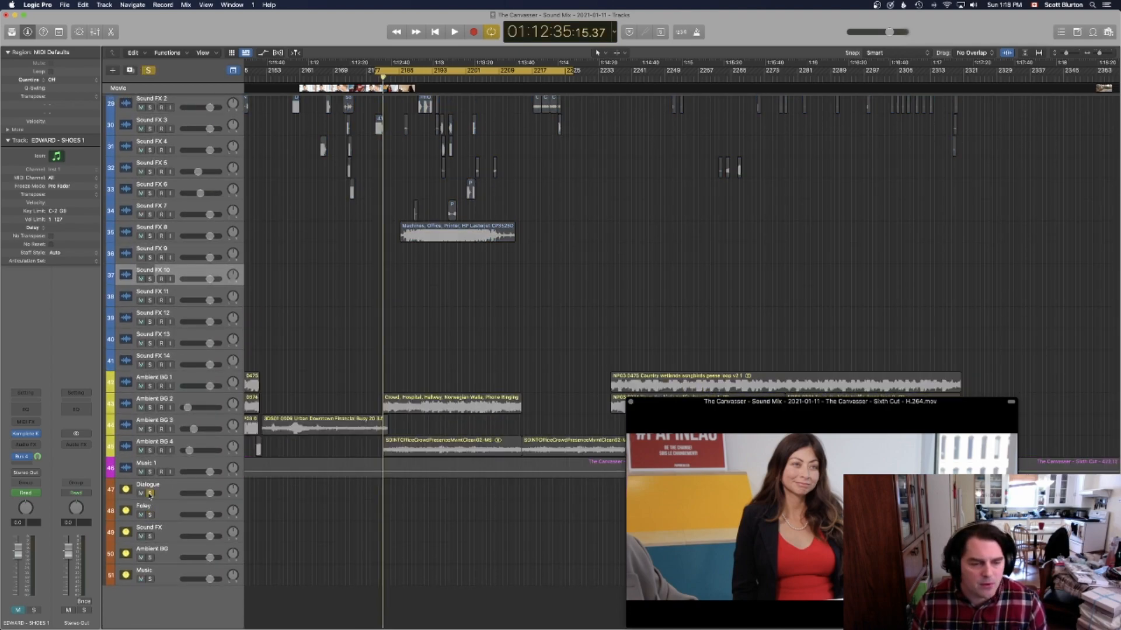
left_click(150, 579)
Play a few seconds of the soloed mix from 01:12:35 with the dialogue tracks in view, and stop.
scroll(240, 550, "up", 15)
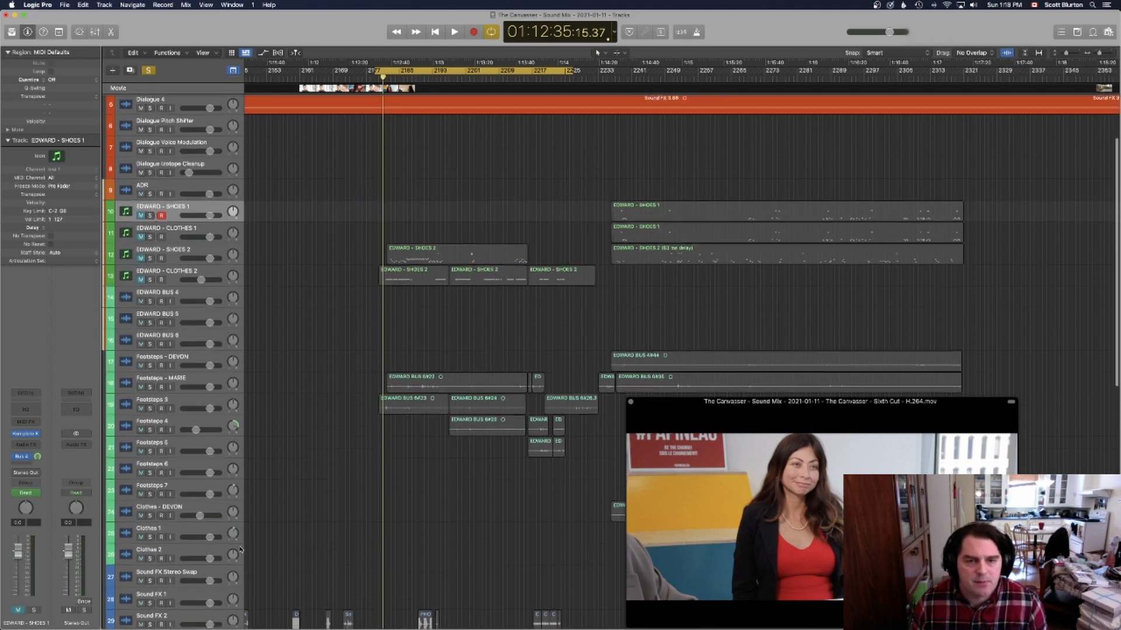
scroll(240, 550, "up", 4)
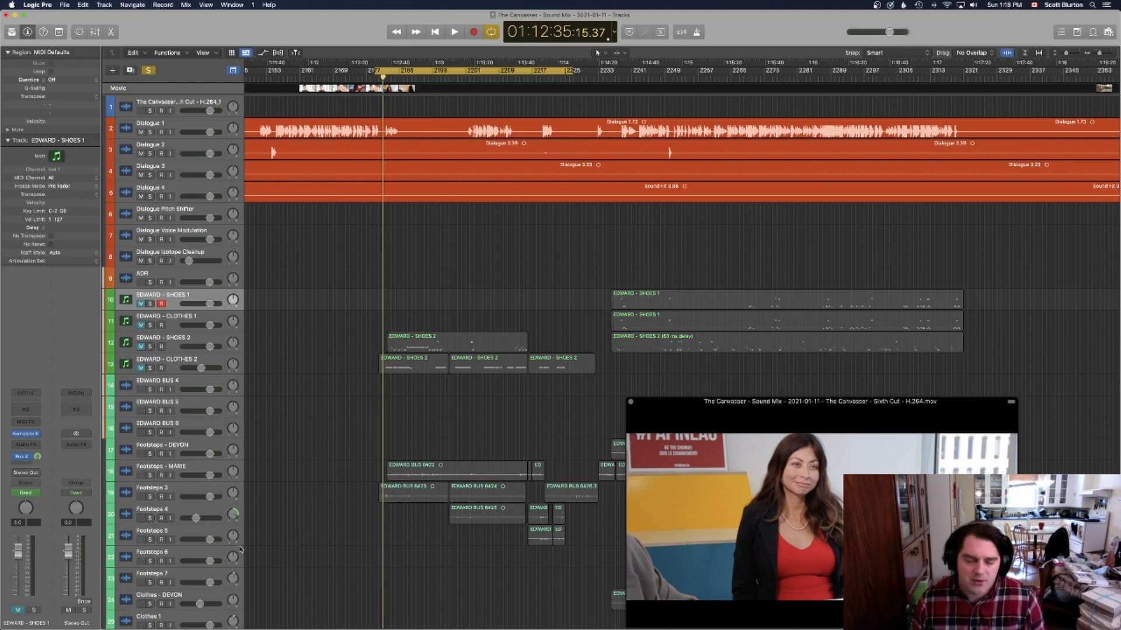
key("space")
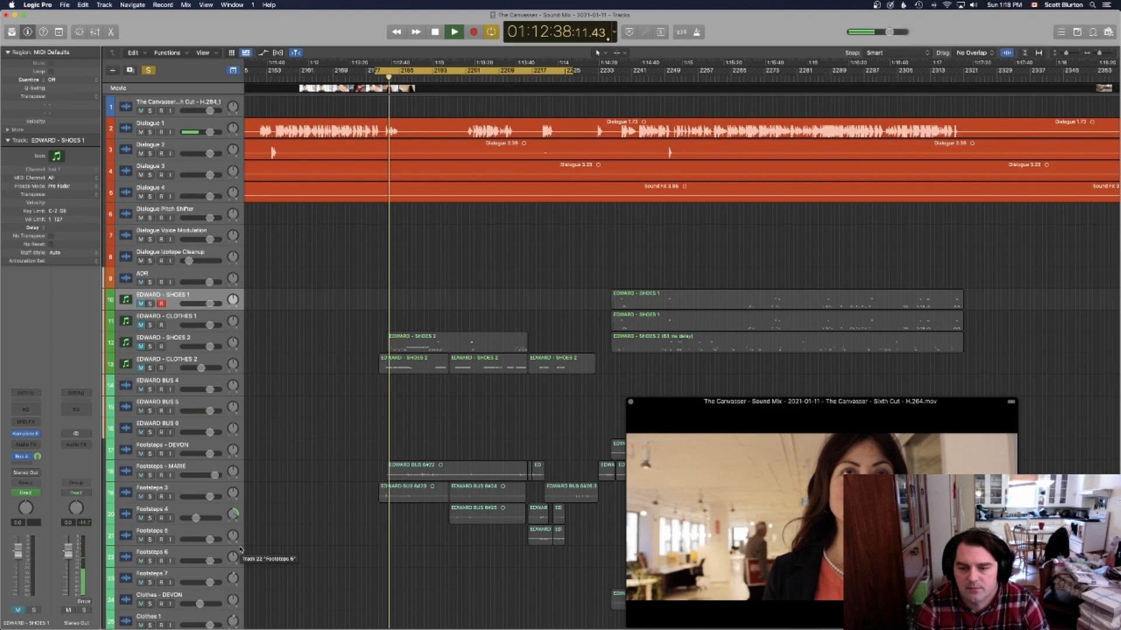
key("space")
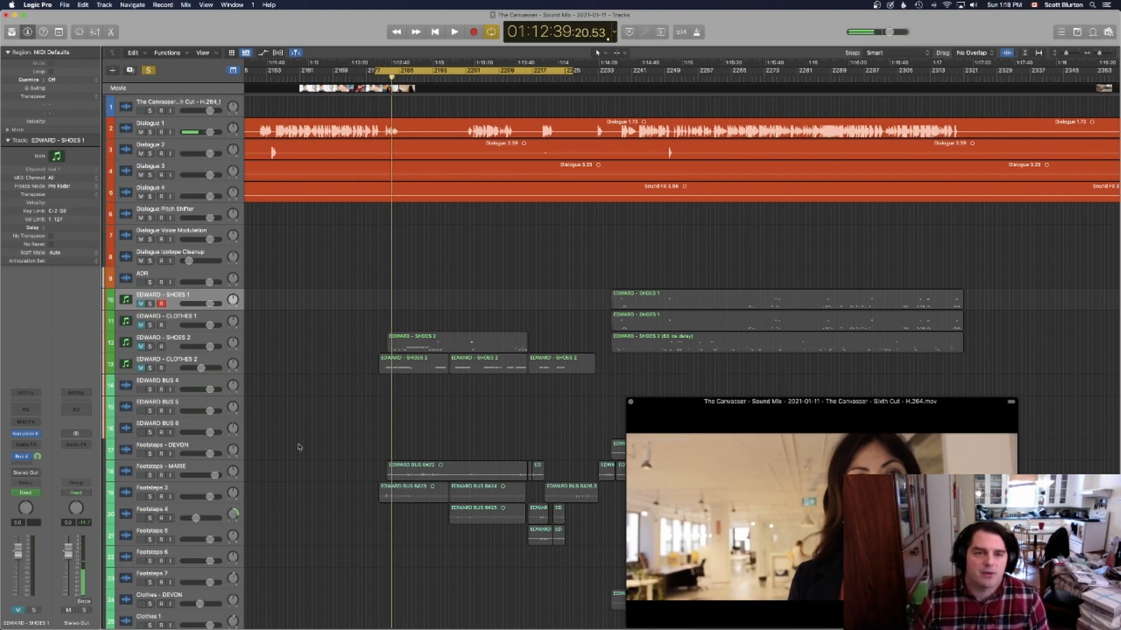
Extend the cycle range's start back to about 01:12:01 and play the longer section.
scroll(356, 274, "left", 5)
scroll(355, 276, "left", 1)
left_click_drag(576, 71, 502, 72)
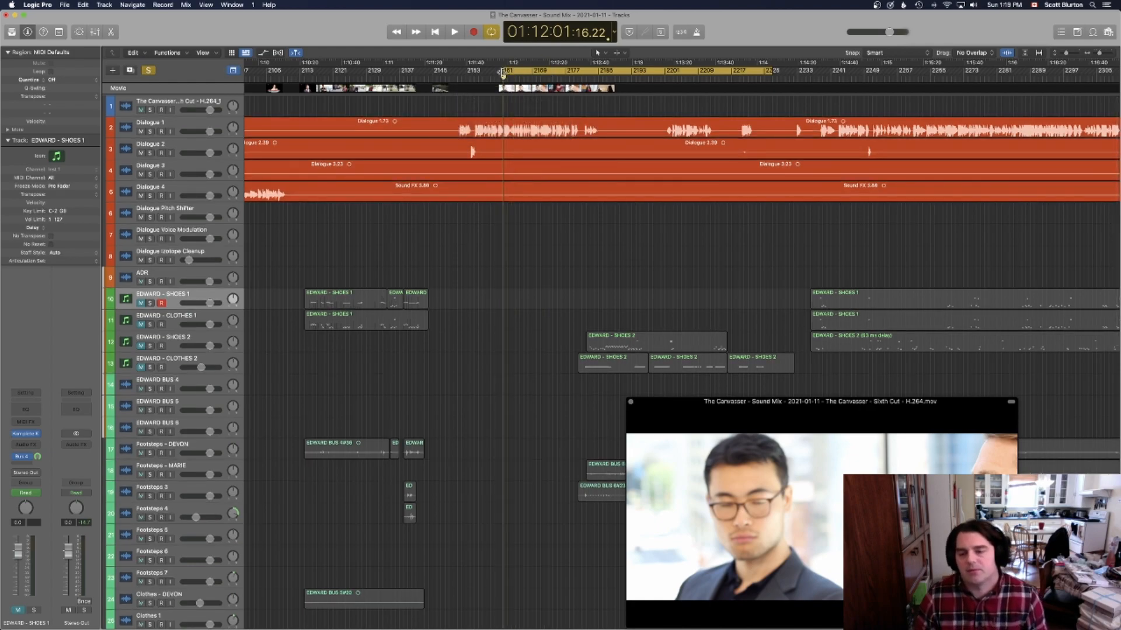
key("space")
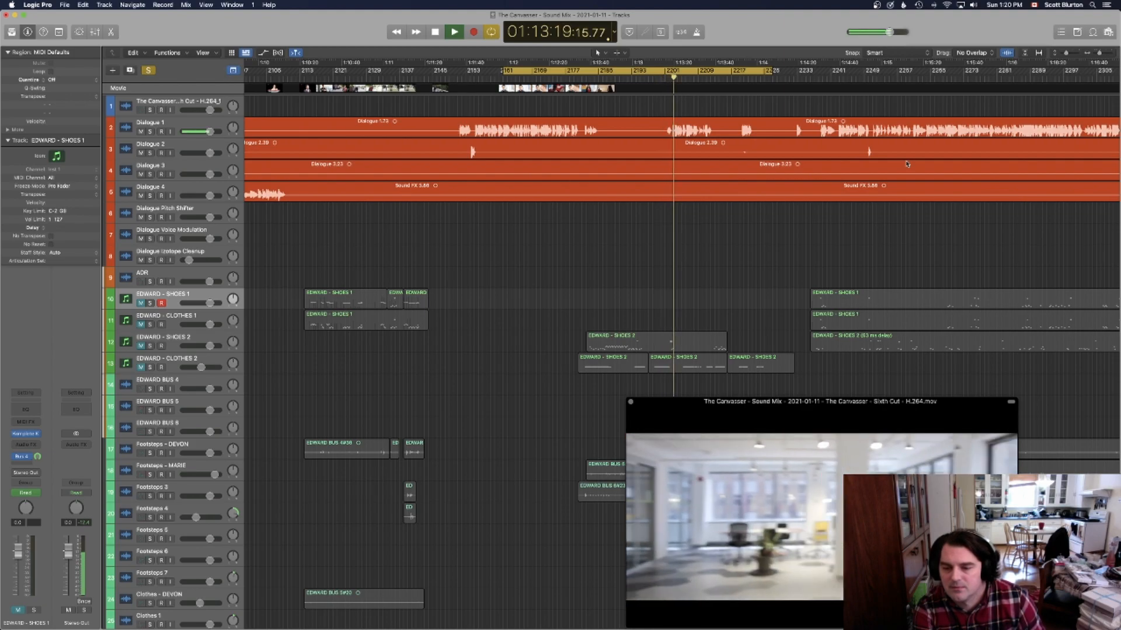
Stop playback at 01:13:20, clear all track solos and play about a second of the full mix.
key("space")
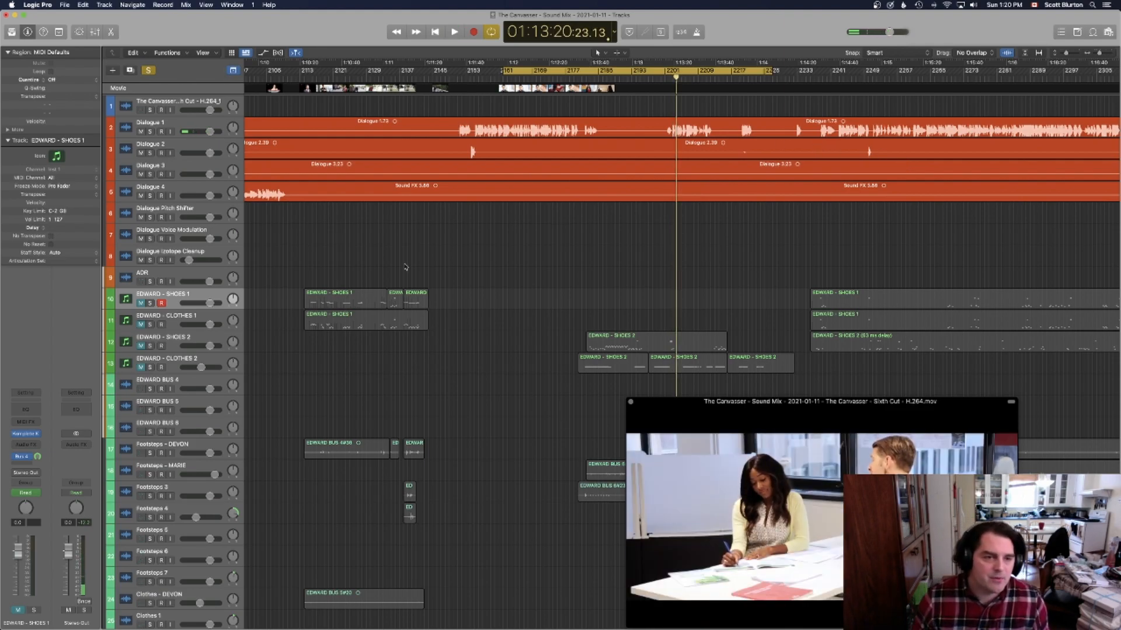
left_click(148, 70)
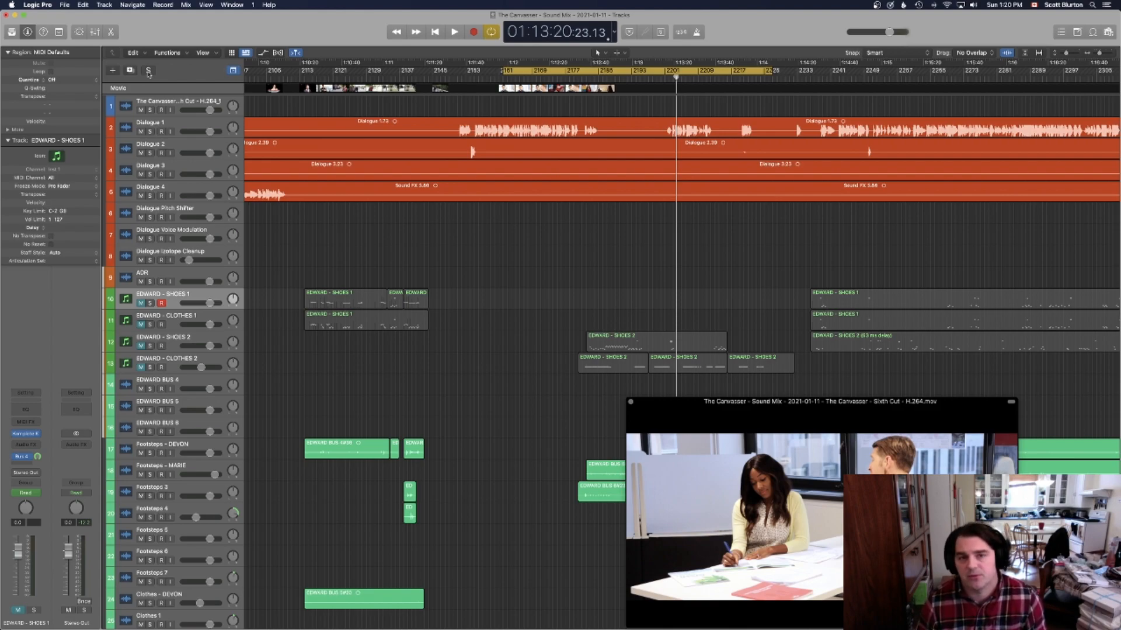
key("space")
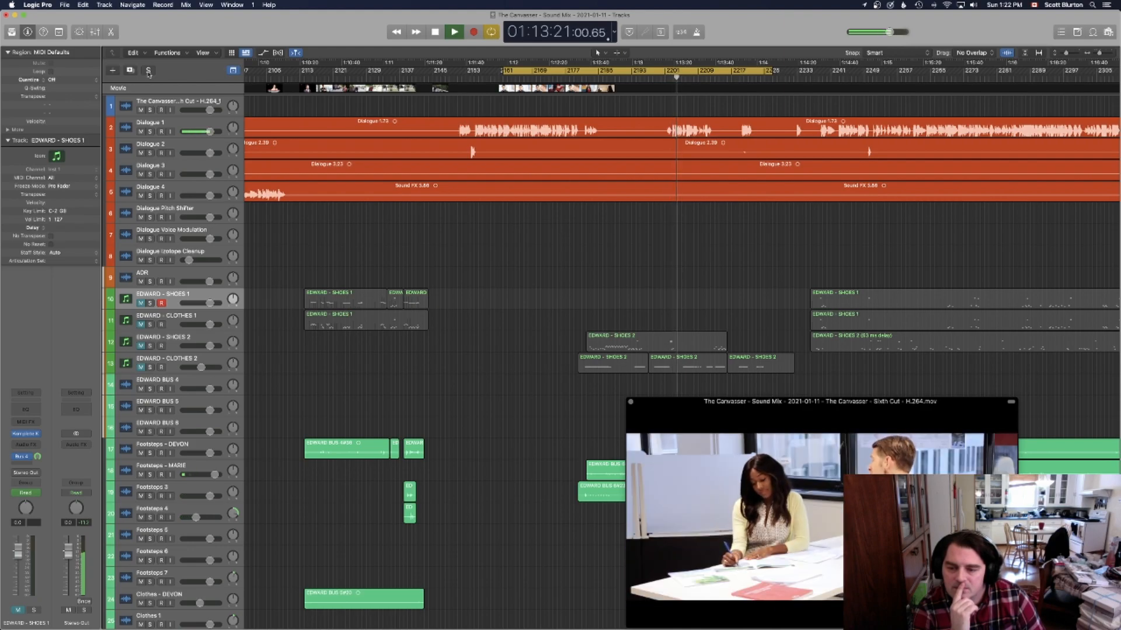
key("space")
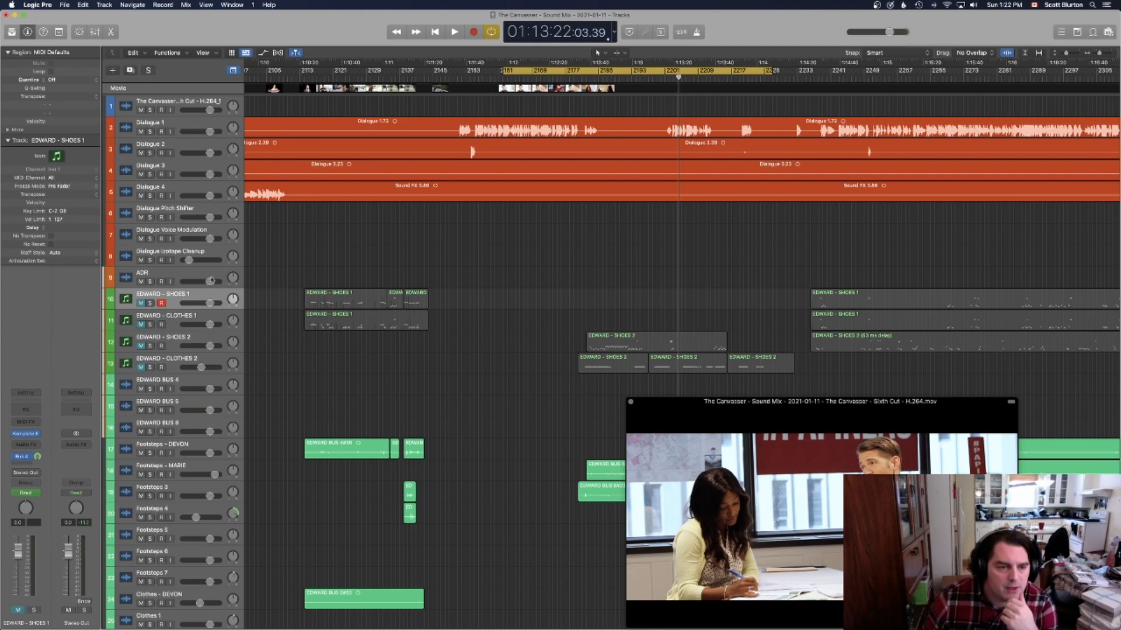
Open the Komplete Kontrol instrument on the EDWARD - SHOES 2 track and move its window clear of the upper tracks.
scroll(214, 297, "down", 1)
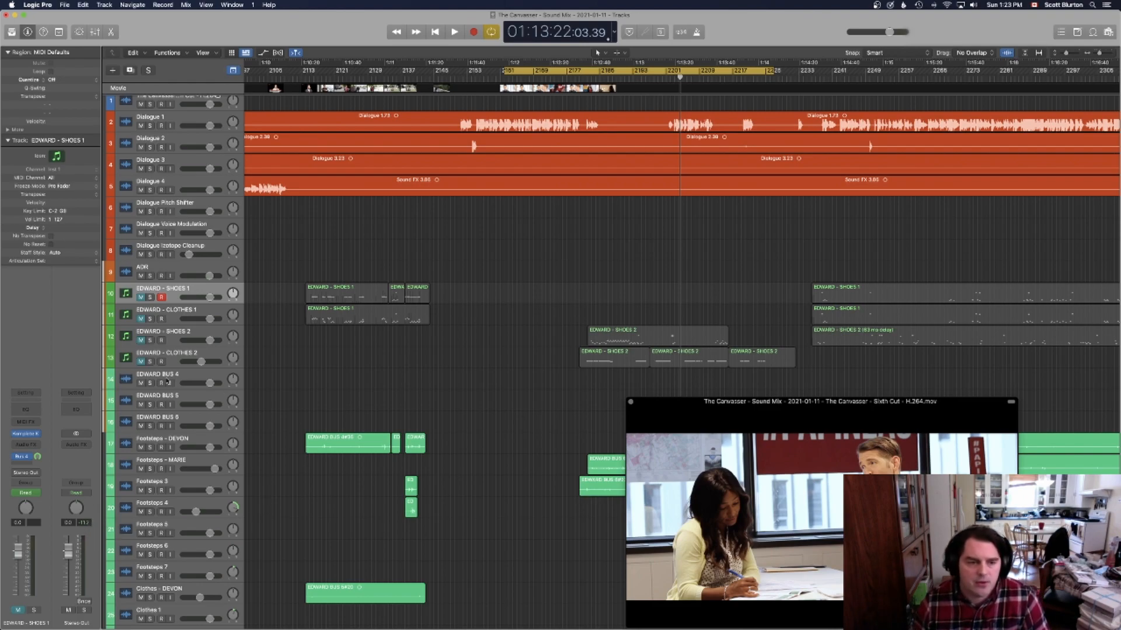
left_click(184, 340)
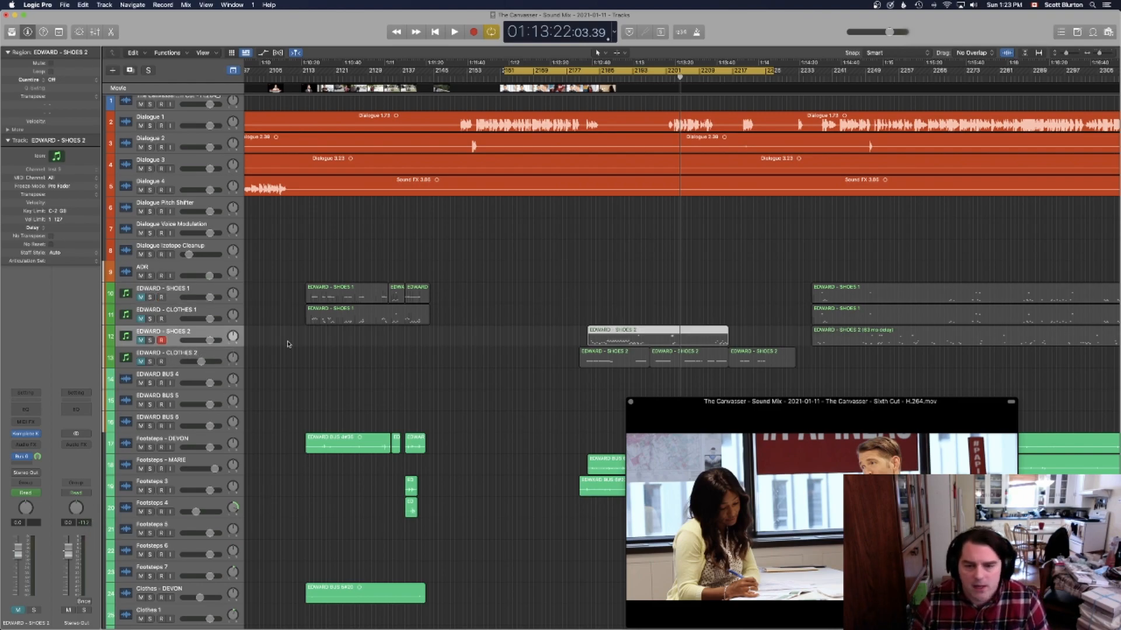
scroll(480, 342, "down", 2)
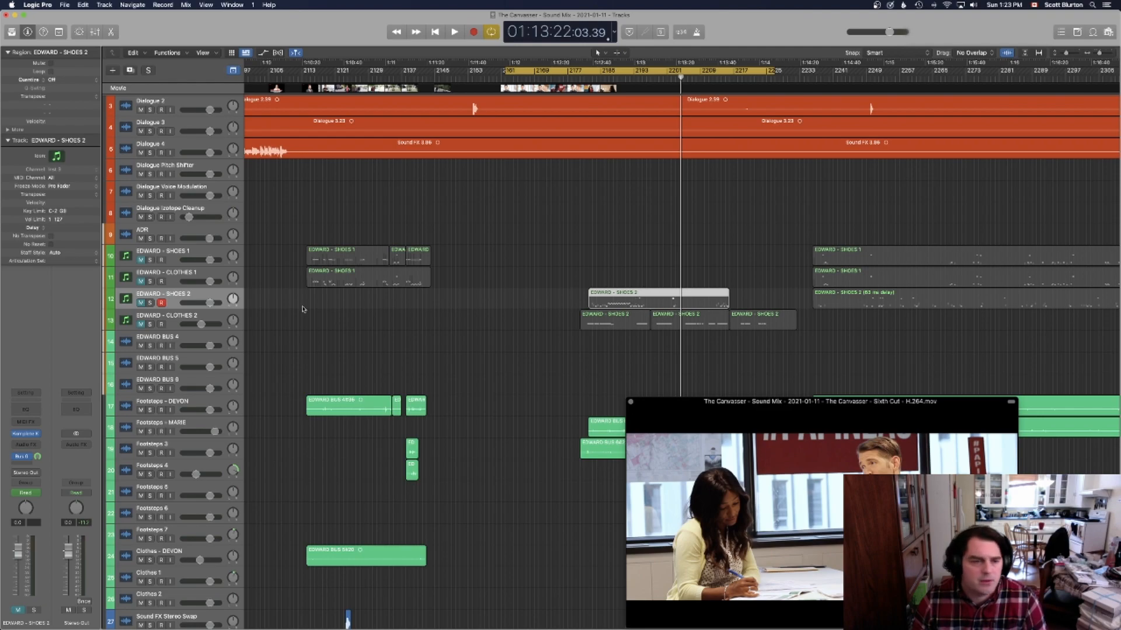
left_click(26, 435)
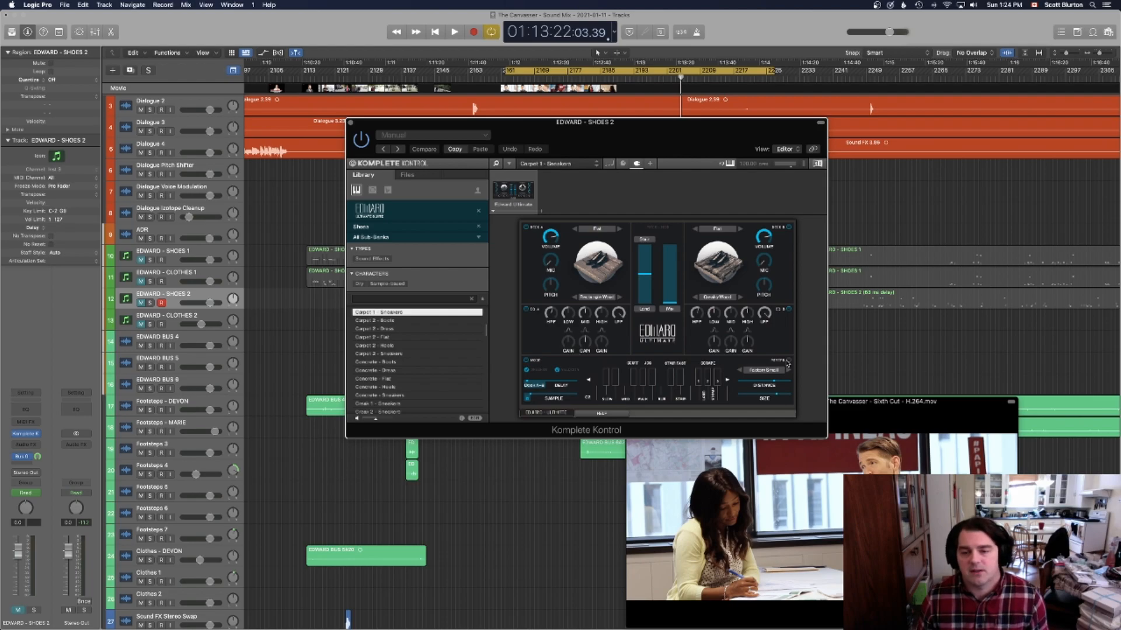
left_click_drag(483, 124, 537, 372)
Solo the footsteps foley and turn off cycle mode, with the playhead placed at about 01:12:39.
left_click(591, 78)
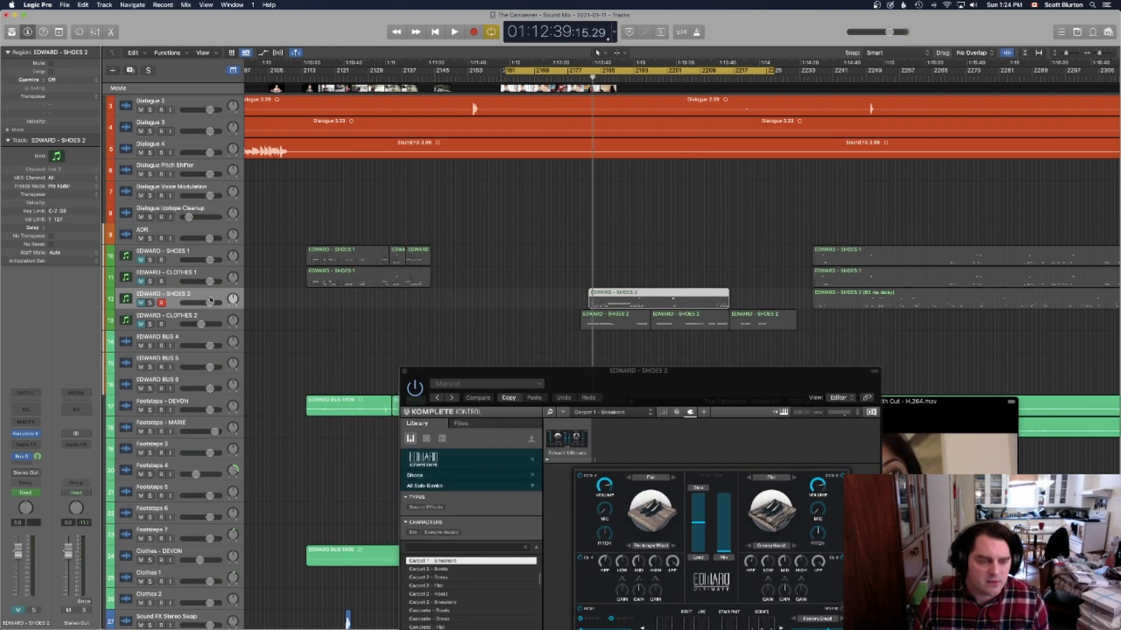
scroll(156, 393, "down", 10)
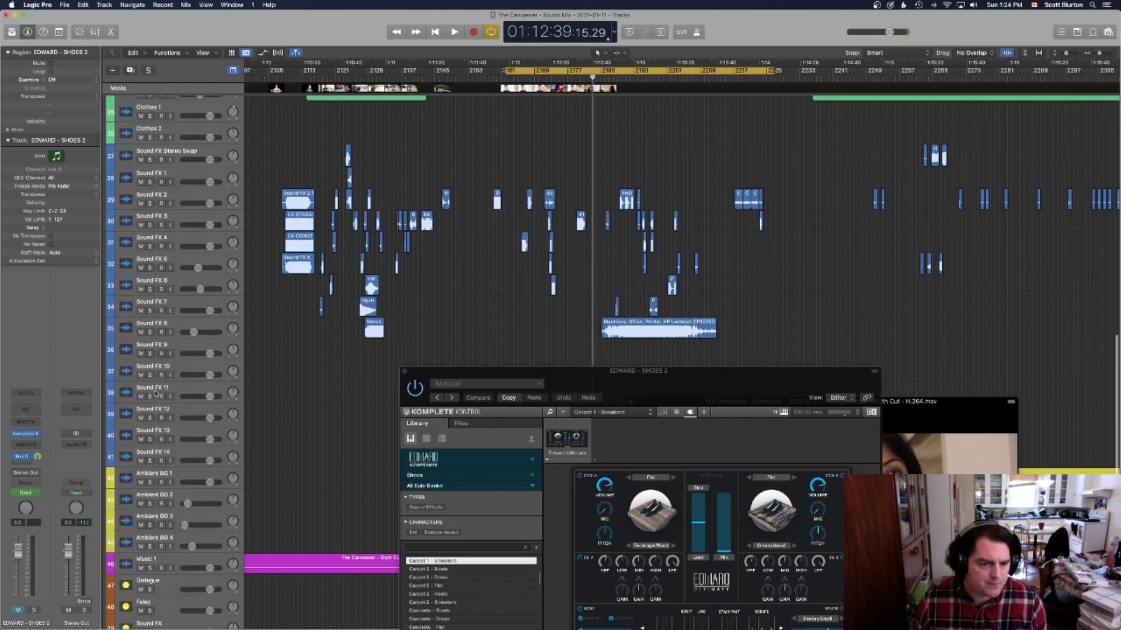
scroll(155, 392, "down", 3)
left_click(150, 514)
scroll(339, 319, "up", 5)
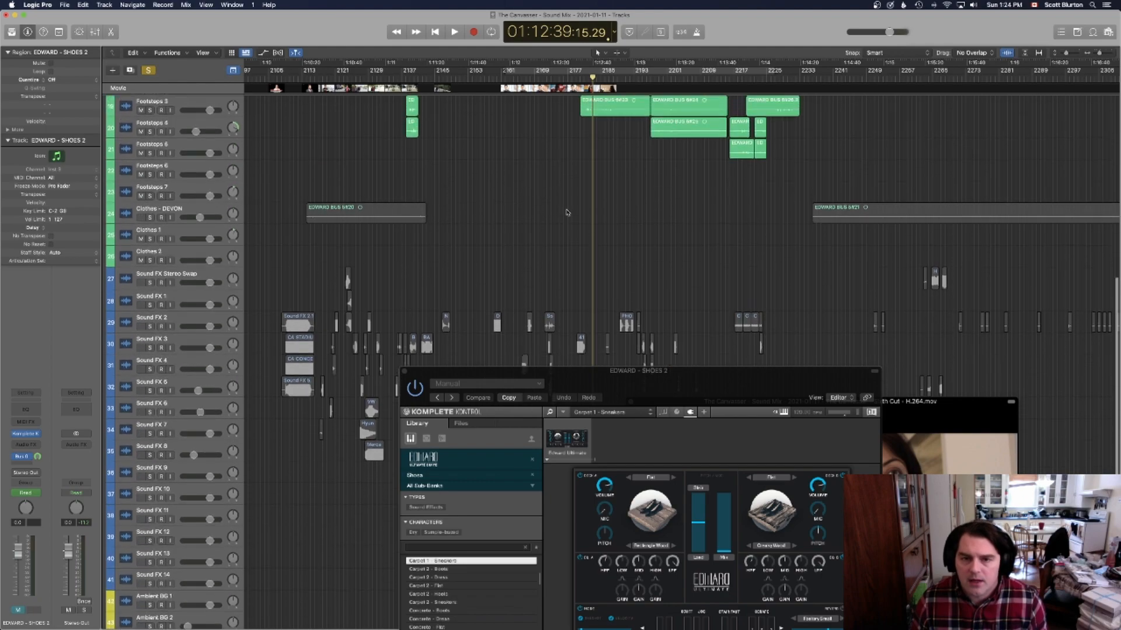
Move the playhead to about 01:12:57 and close the EDWARD - SHOES 2 instrument window.
scroll(565, 213, "up", 1)
left_click(626, 77)
left_click_drag(628, 79, 630, 80)
left_click(404, 371)
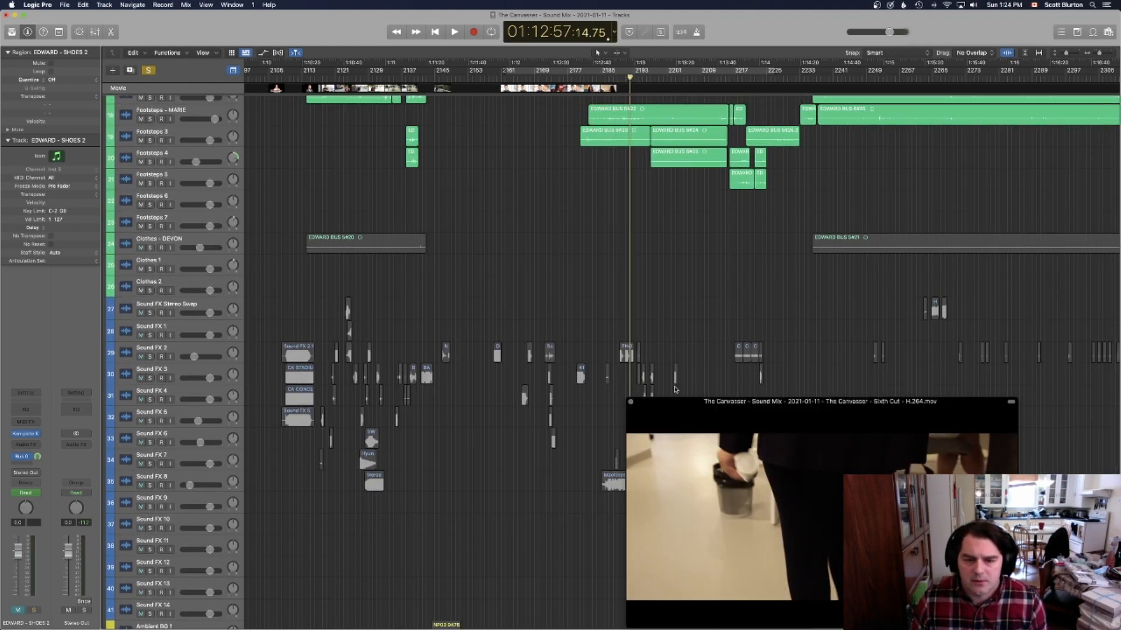
Play the soloed footsteps from an earlier point up to about 01:12:55, and clear the solo.
left_click(632, 79)
left_click_drag(631, 78, 605, 77)
key("space")
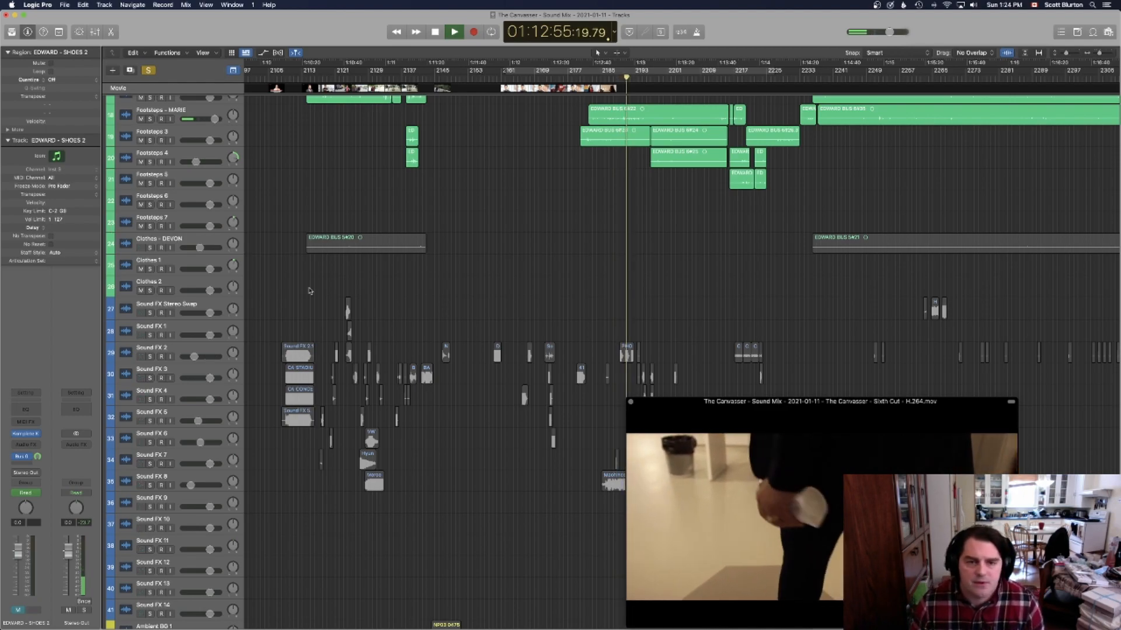
key("space")
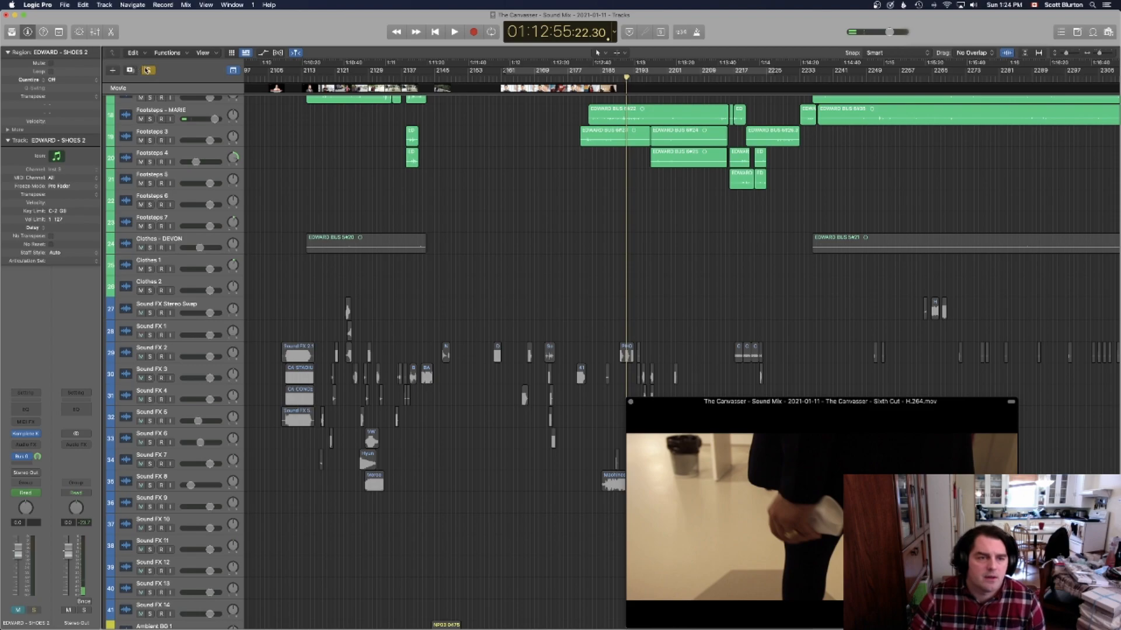
left_click(146, 69)
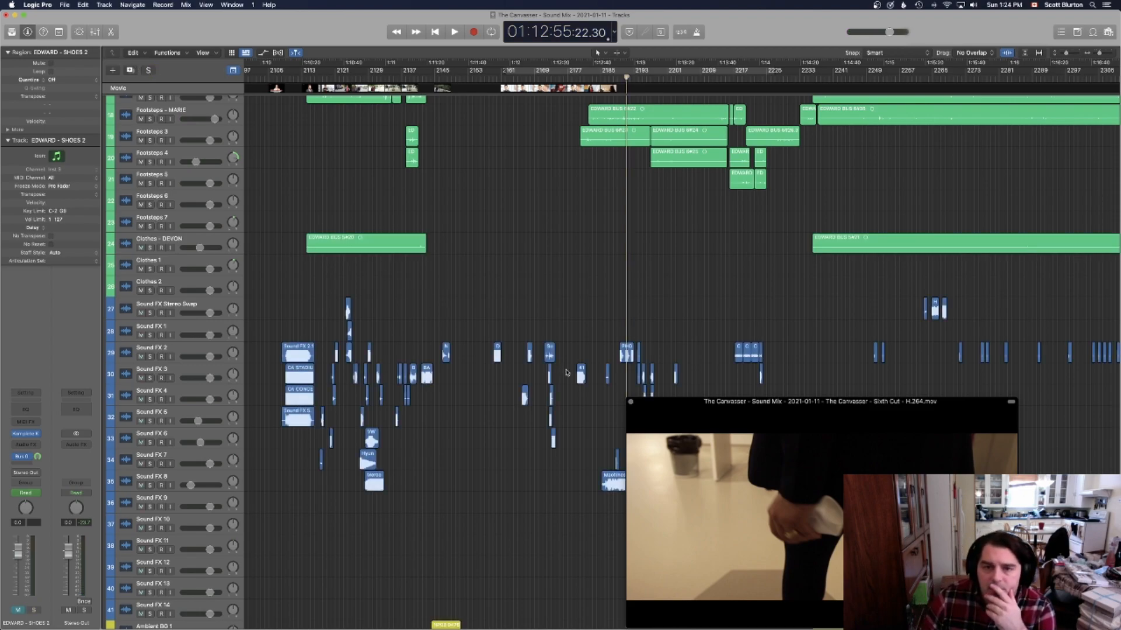
scroll(566, 372, "up", 10)
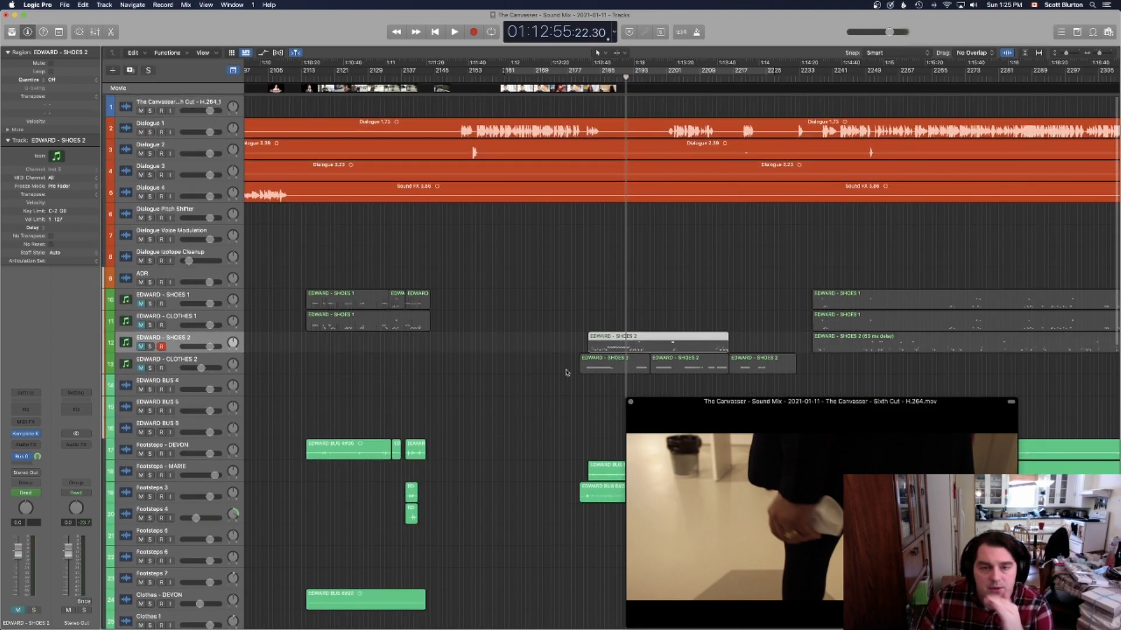